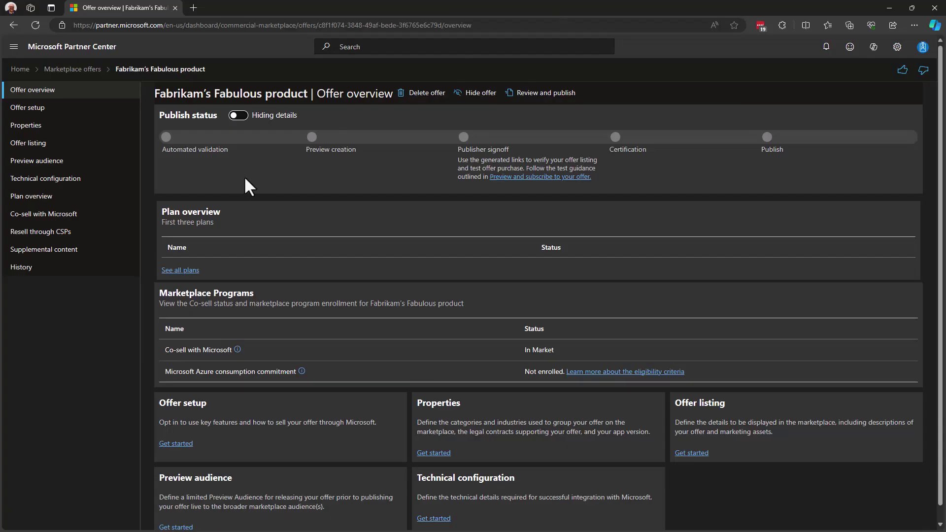
Review Offer setup, leaving the alias 'Fabrikam's Fabulous product' unchanged
left_click(57, 114)
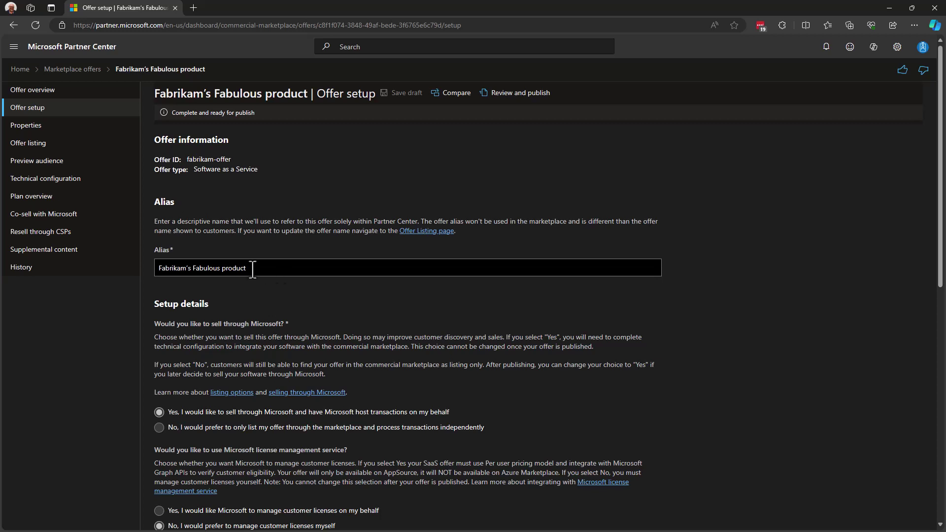
left_click_drag(252, 268, 134, 268)
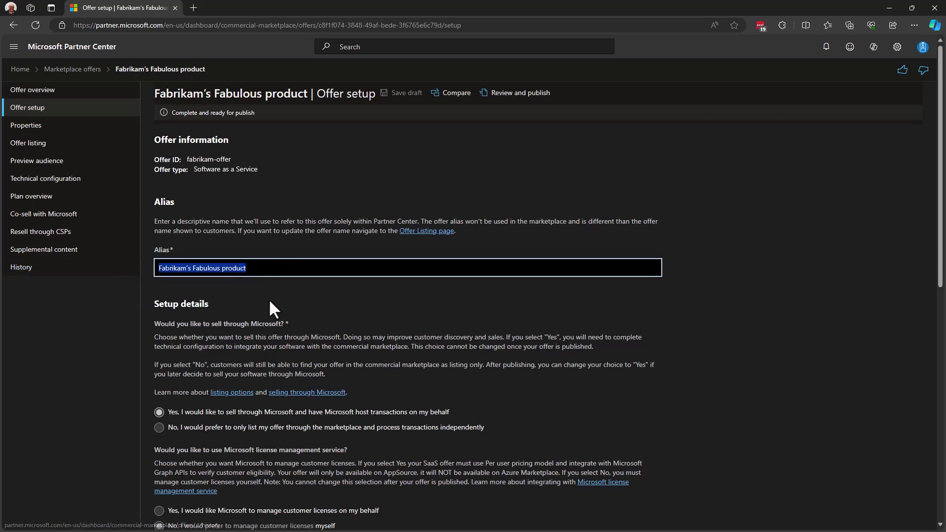
left_click(245, 295)
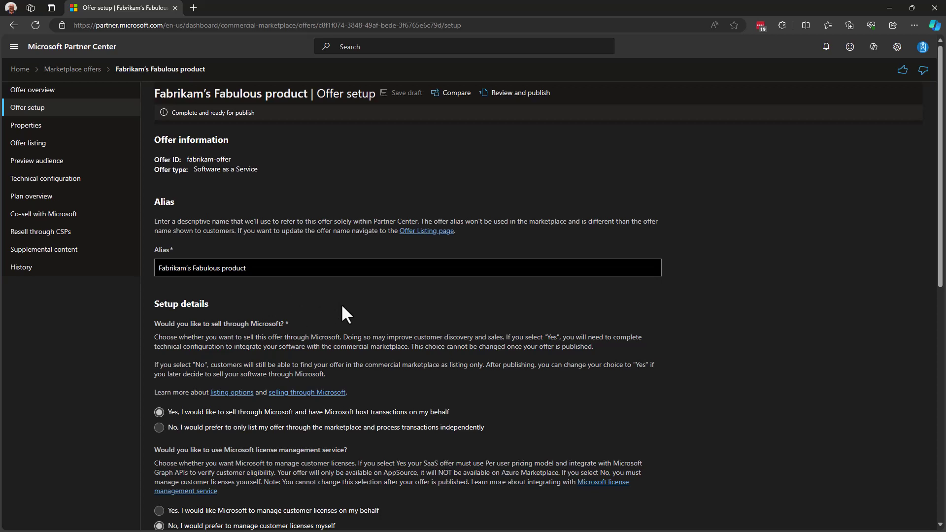
scroll(342, 308, "down", 3)
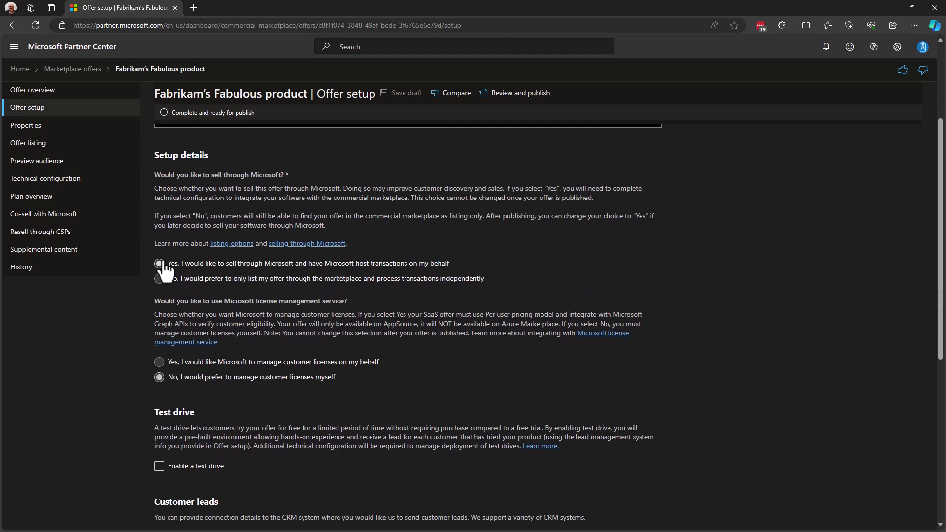
left_click(131, 251)
scroll(222, 273, "down", 1)
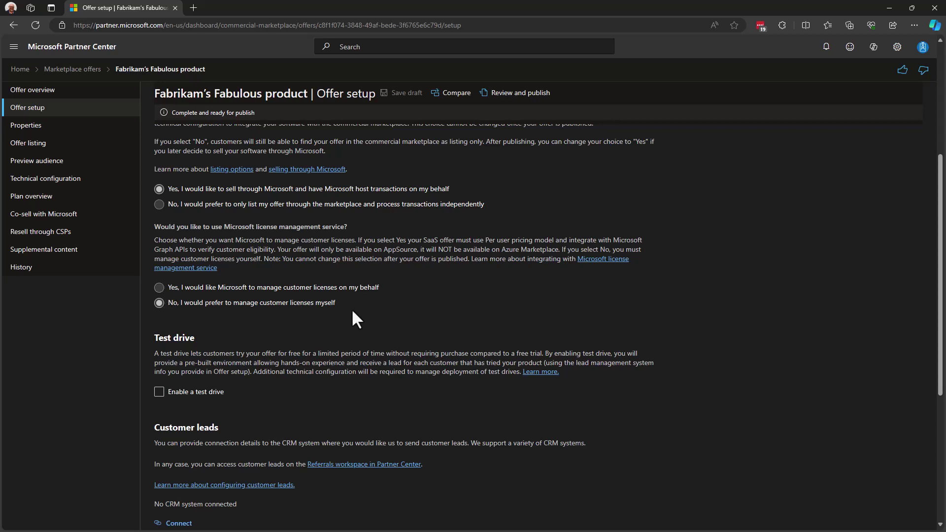
scroll(352, 312, "down", 2)
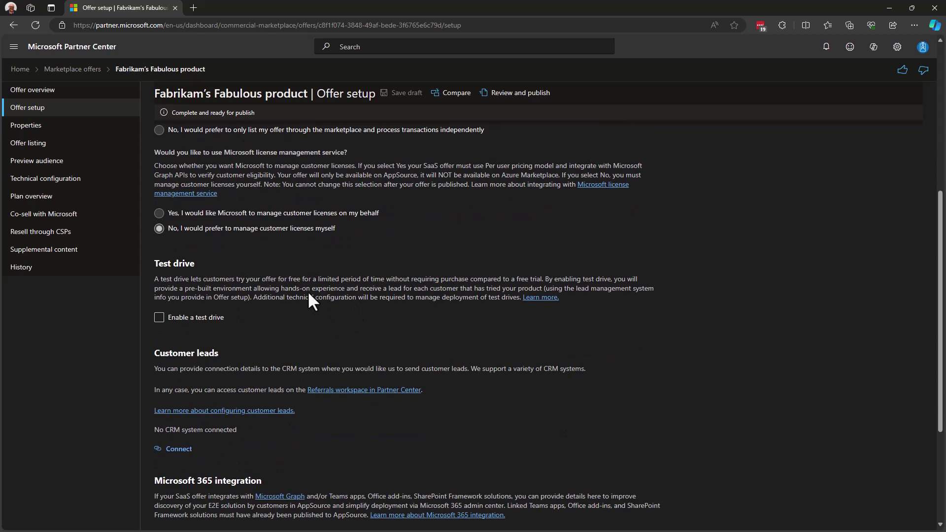
scroll(313, 269, "down", 2)
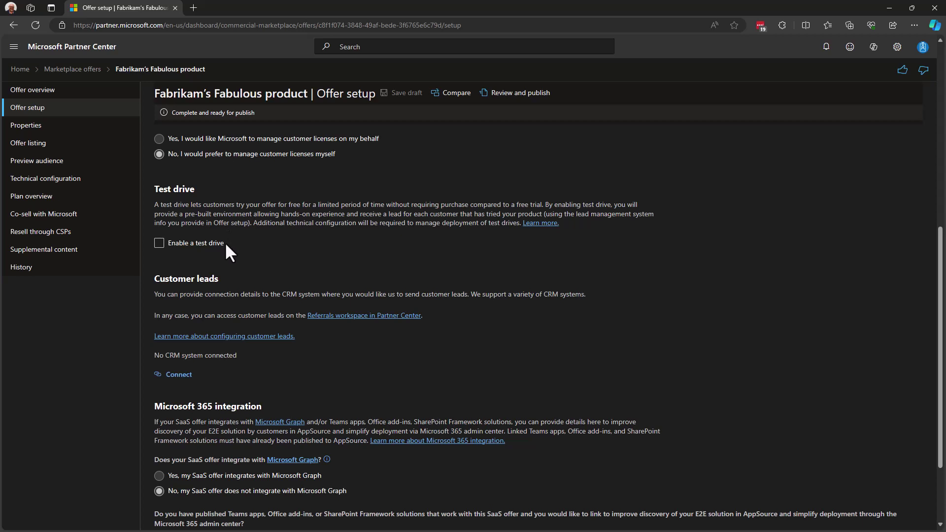
scroll(224, 242, "down", 3)
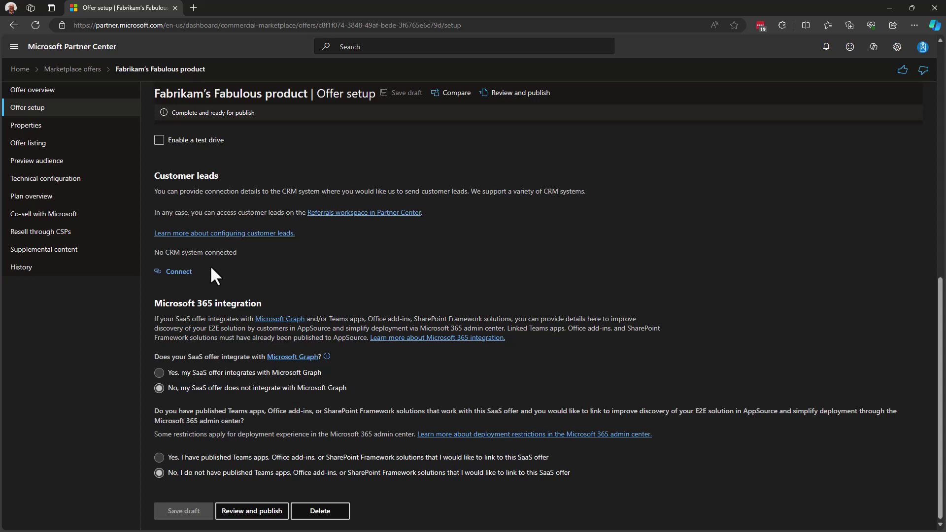
Set the customer leads destination to None instead of Salesforce and confirm the connection
left_click(177, 274)
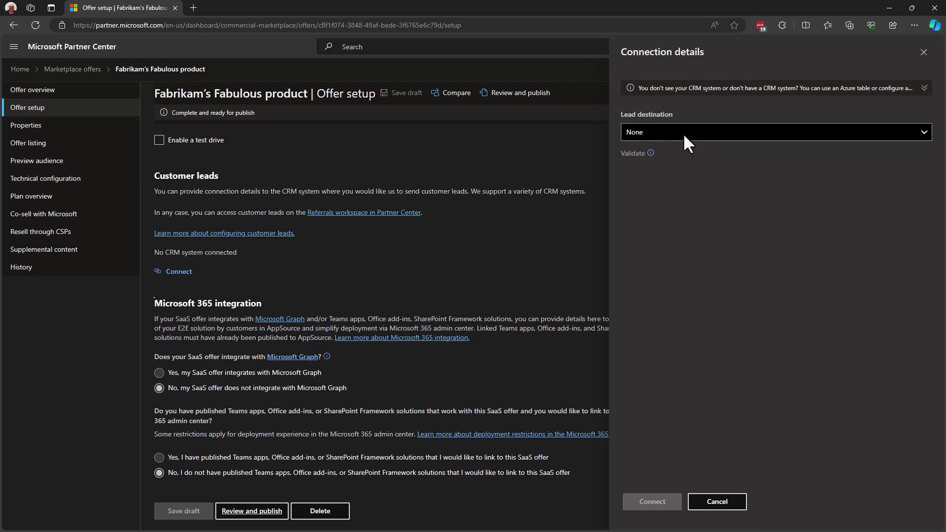
left_click(684, 134)
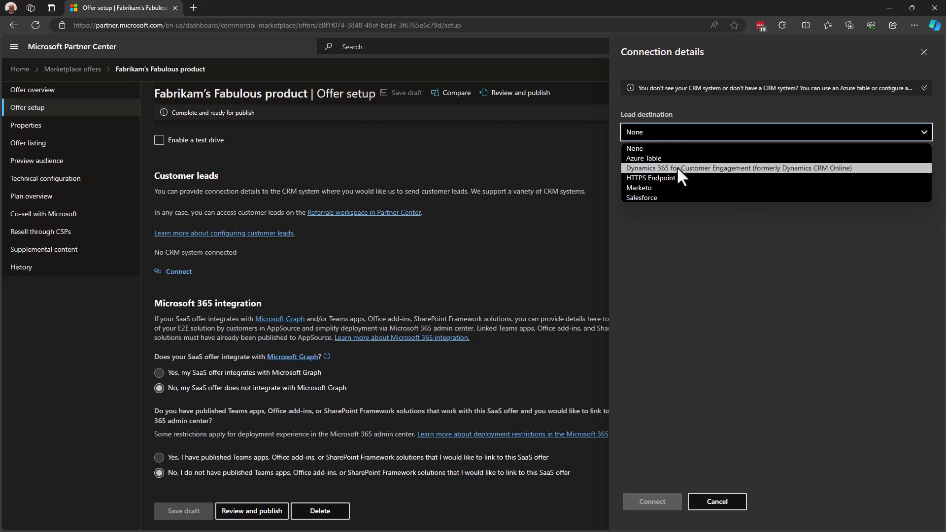
left_click(661, 197)
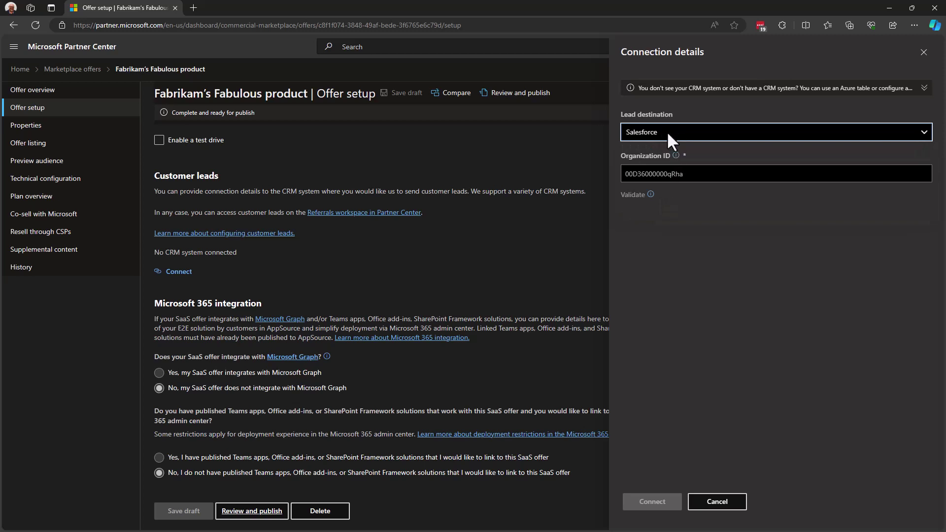
left_click(650, 180)
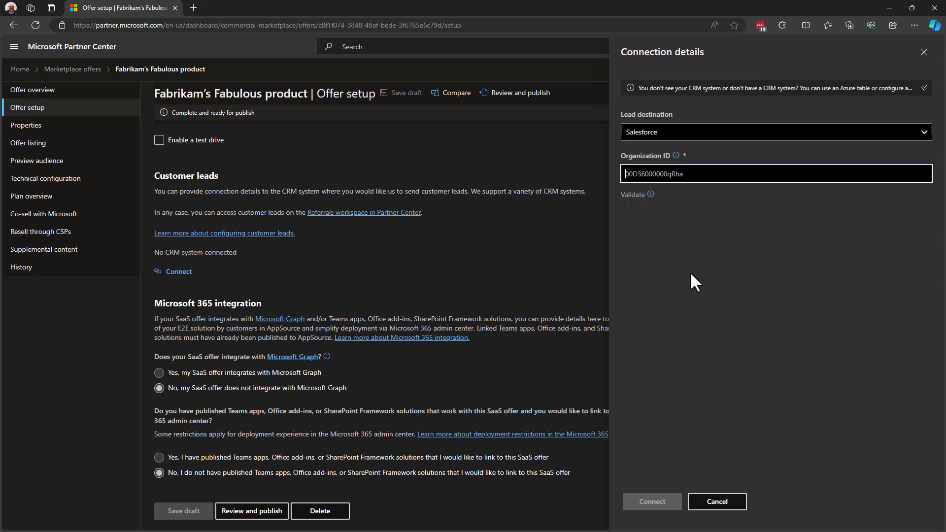
left_click(709, 129)
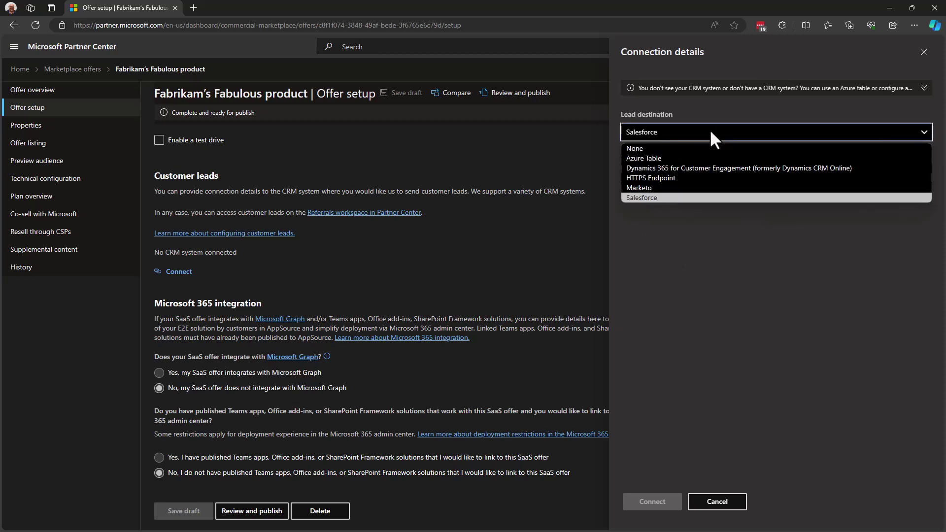
left_click(688, 148)
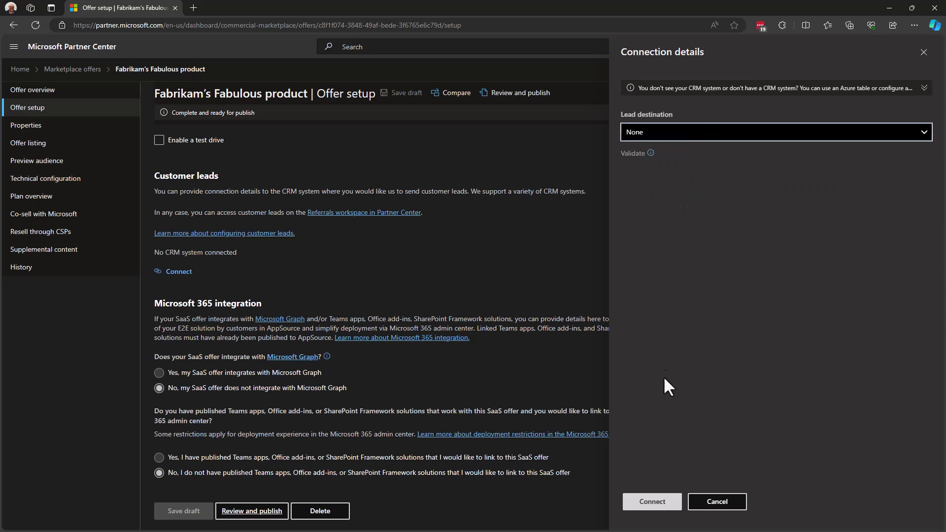
left_click(657, 508)
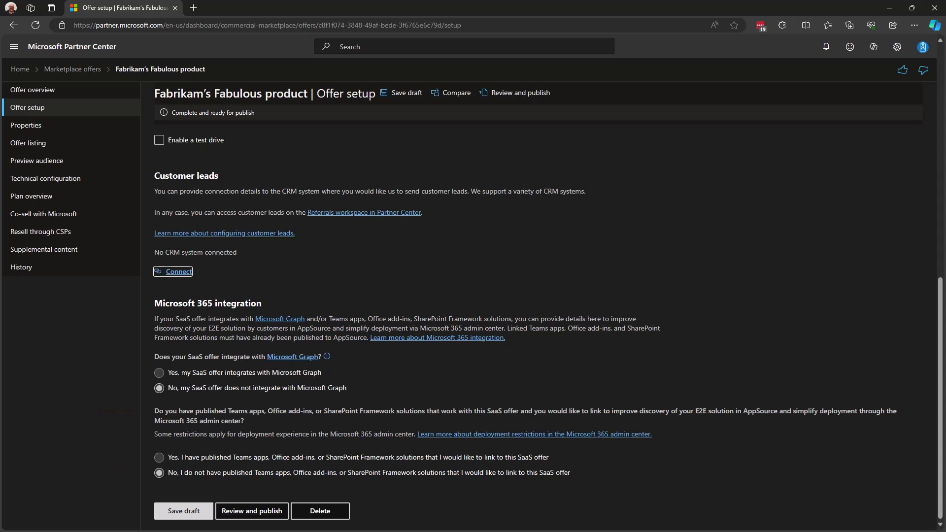
Set published Teams apps linking to No with no AppSource links, and save the draft
left_click(157, 457)
scroll(151, 446, "down", 1)
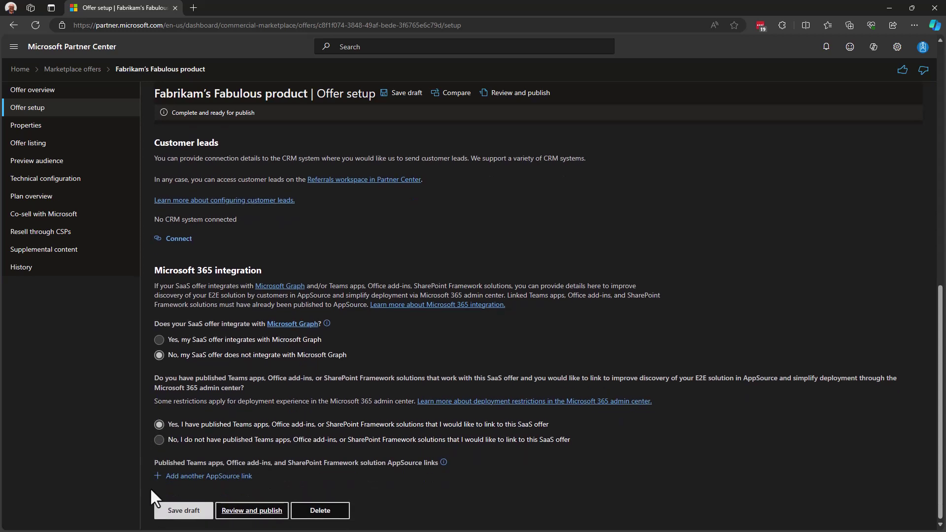
left_click(211, 477)
scroll(415, 431, "down", 1)
left_click(261, 452)
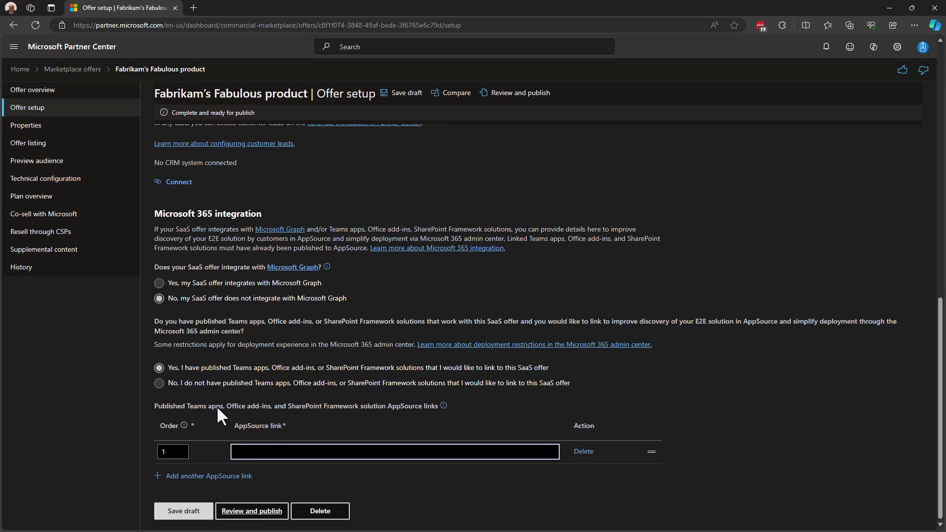
left_click(583, 452)
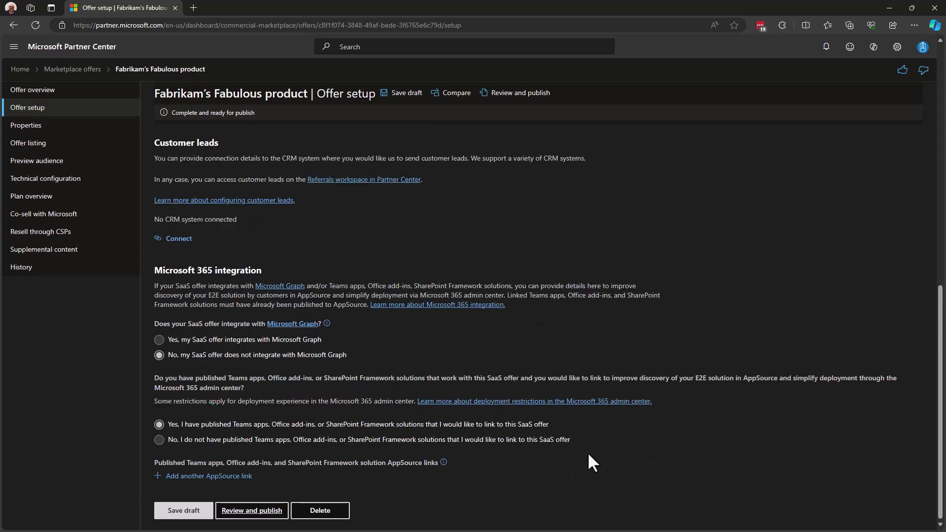
left_click(159, 440)
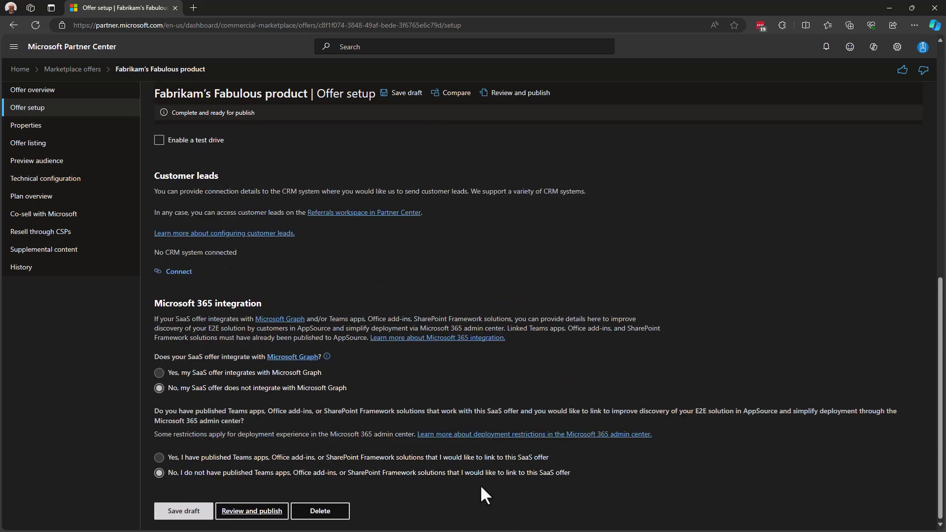
left_click(184, 511)
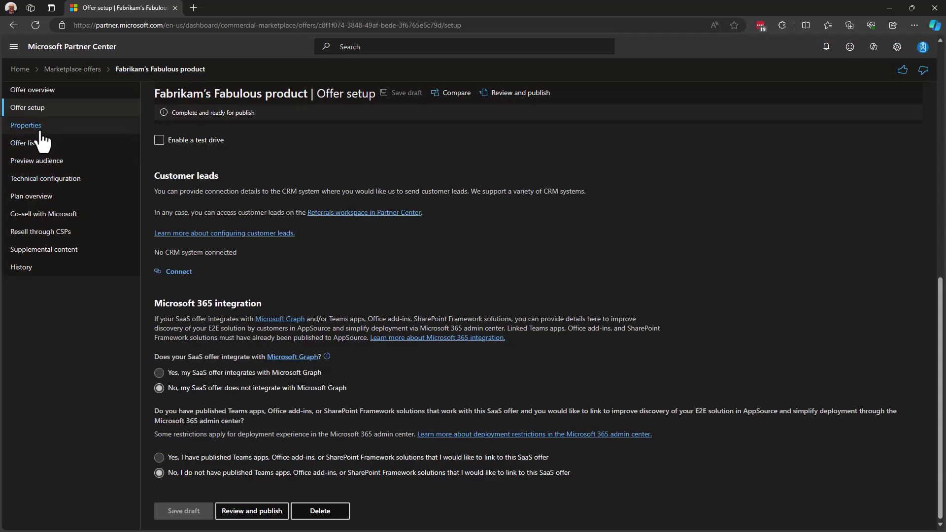
left_click(40, 127)
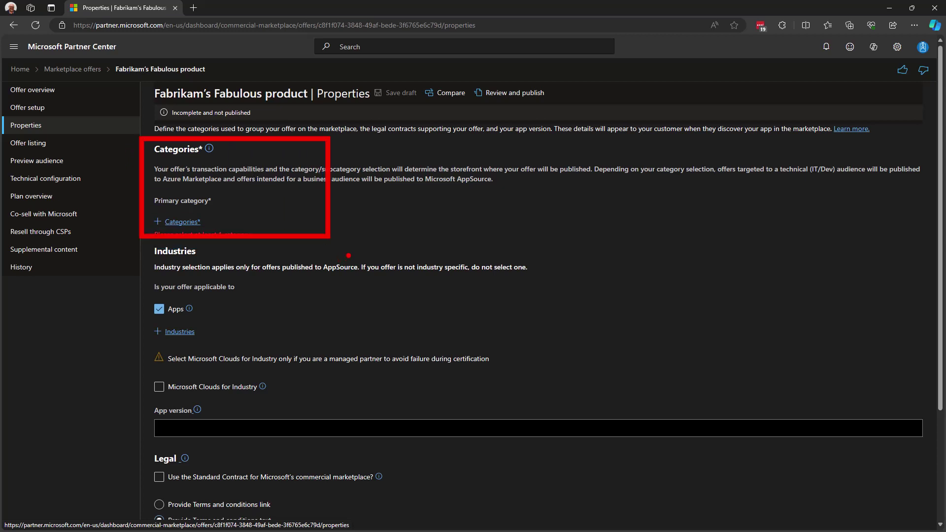
left_click(182, 222)
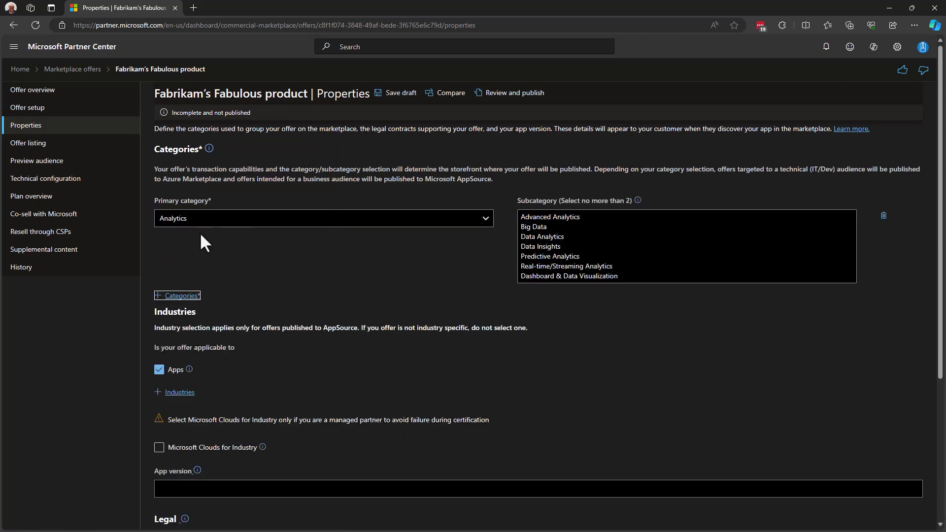
left_click(267, 218)
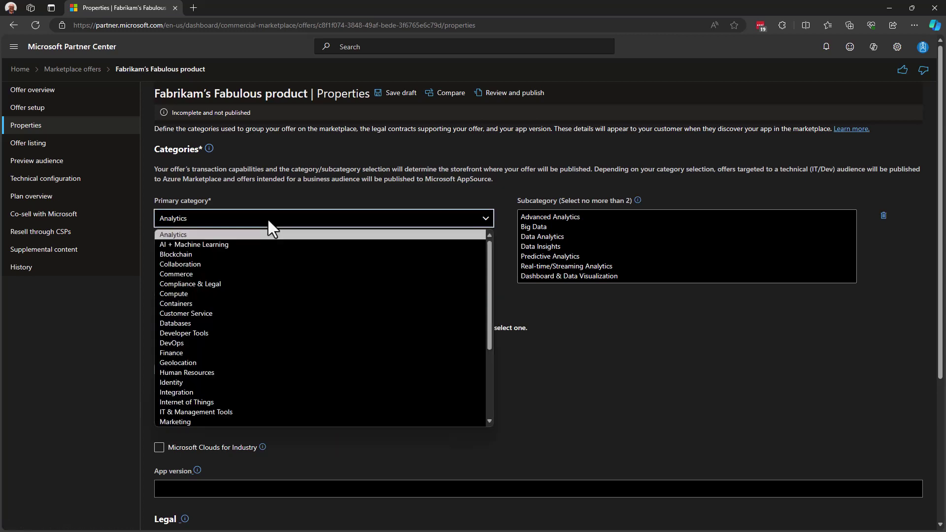
scroll(265, 309, "down", 4)
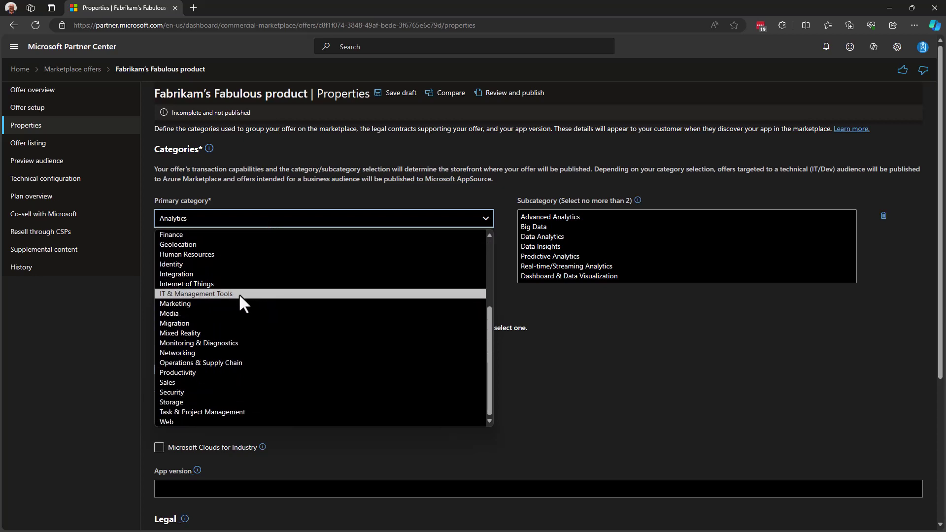
left_click(321, 161)
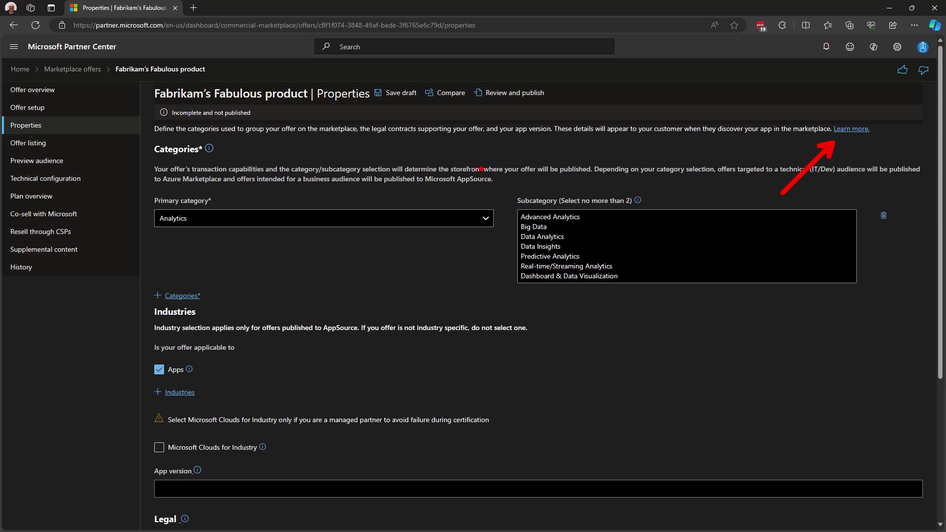
Choose Developer Tools as the offer's primary category
left_click(485, 219)
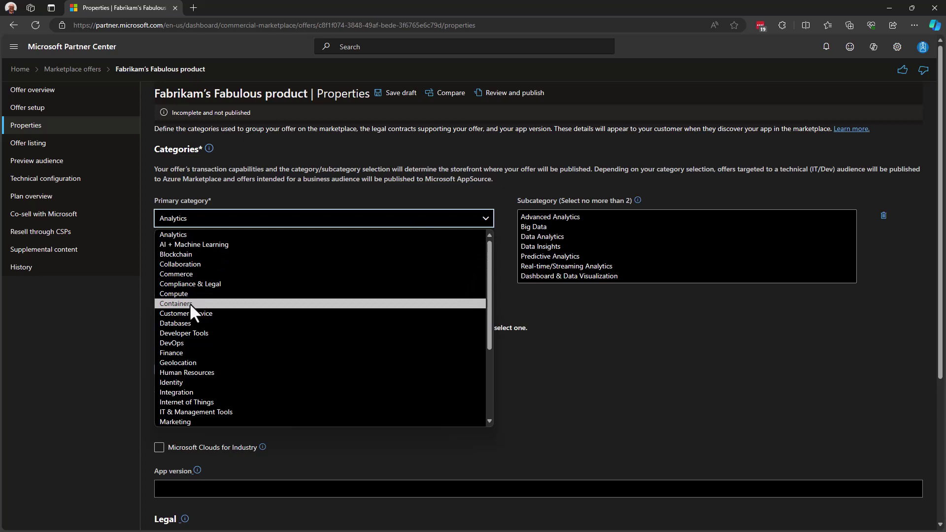
left_click(184, 333)
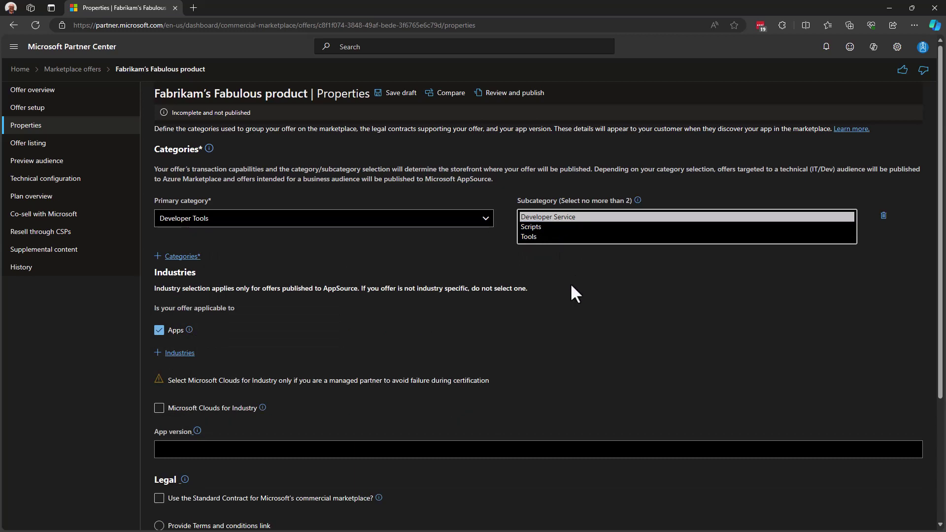
Add a Compliance & Legal secondary category, then delete it, leaving only Developer Tools
left_click(185, 256)
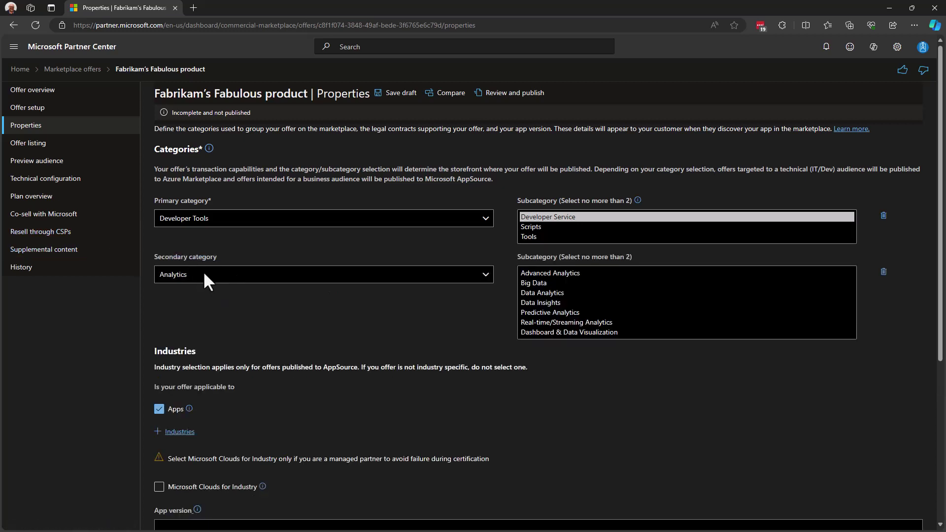
left_click(200, 280)
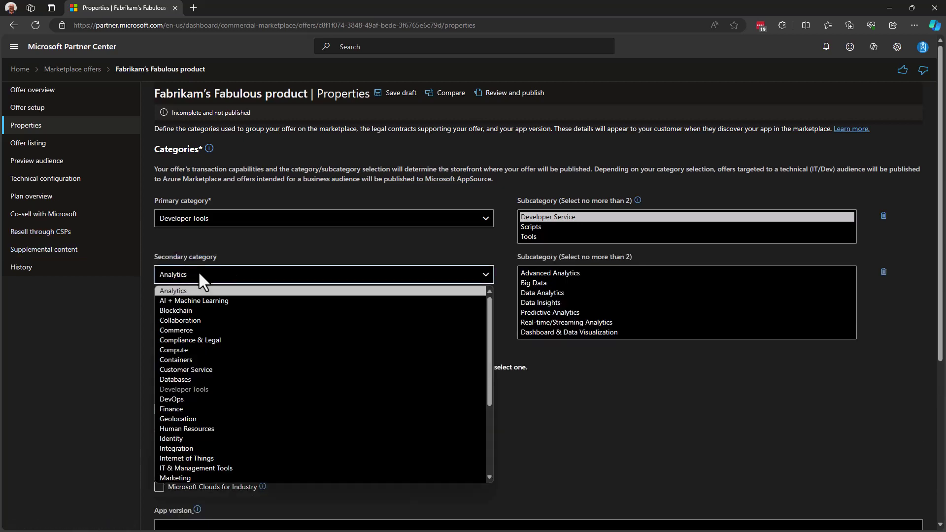
left_click(193, 340)
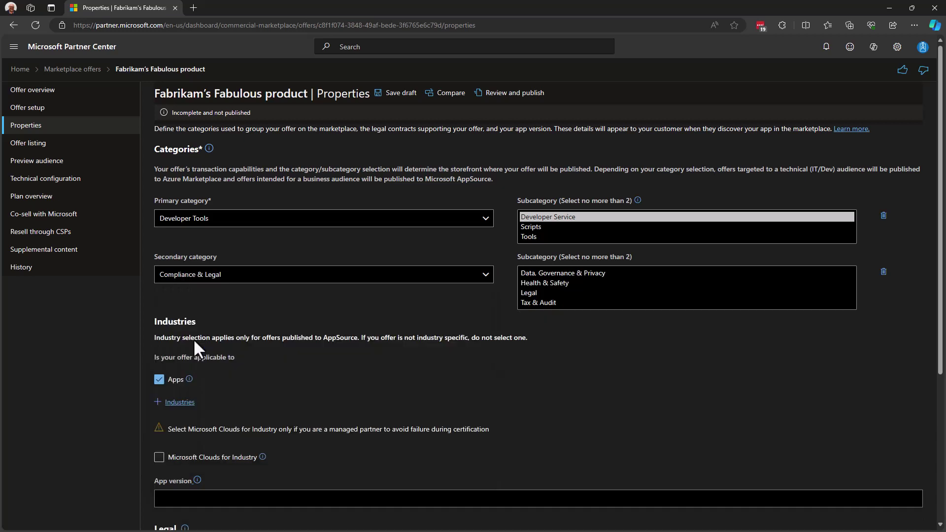
left_click(560, 272)
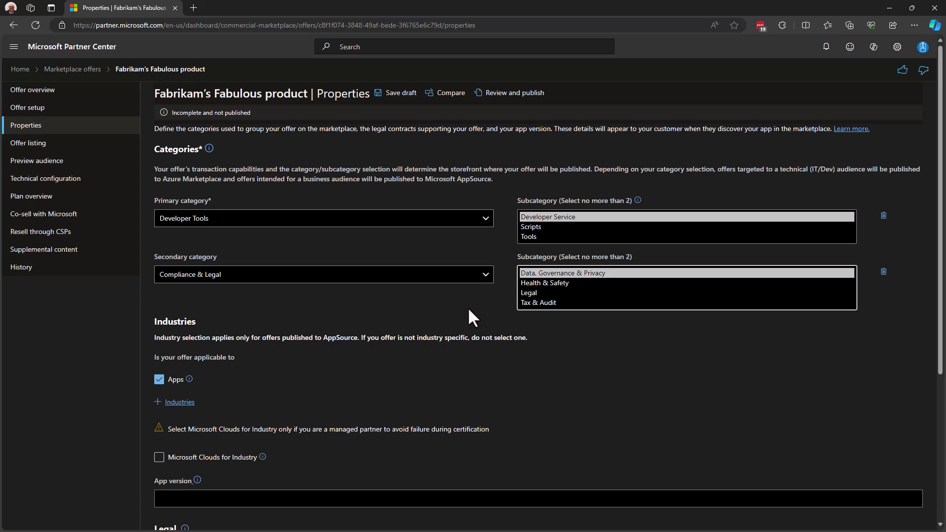
left_click(884, 271)
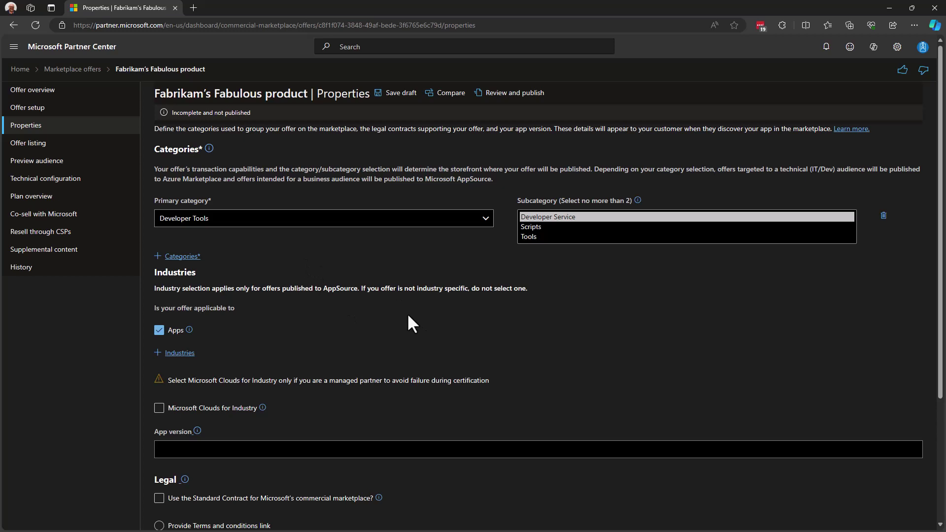
Uncheck Apps so the offer has no industry assigned
scroll(408, 316, "down", 2)
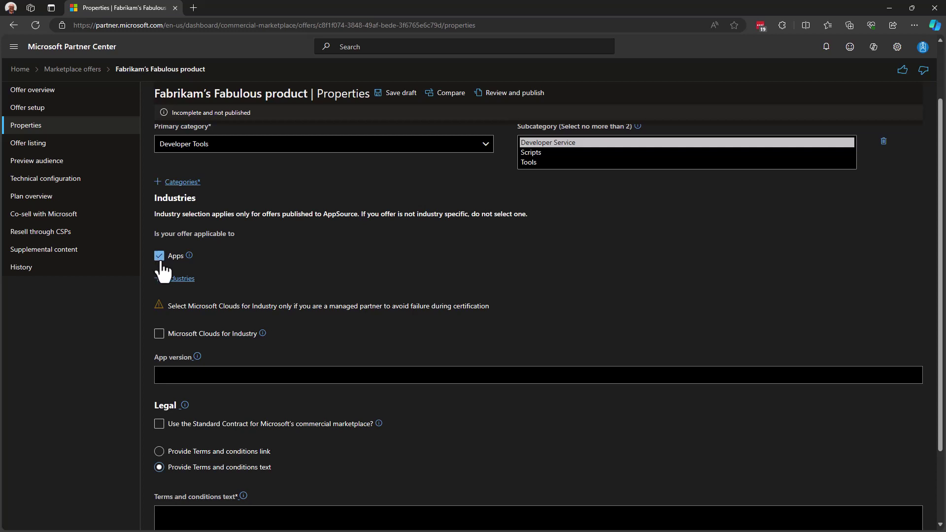
left_click(180, 279)
left_click(191, 292)
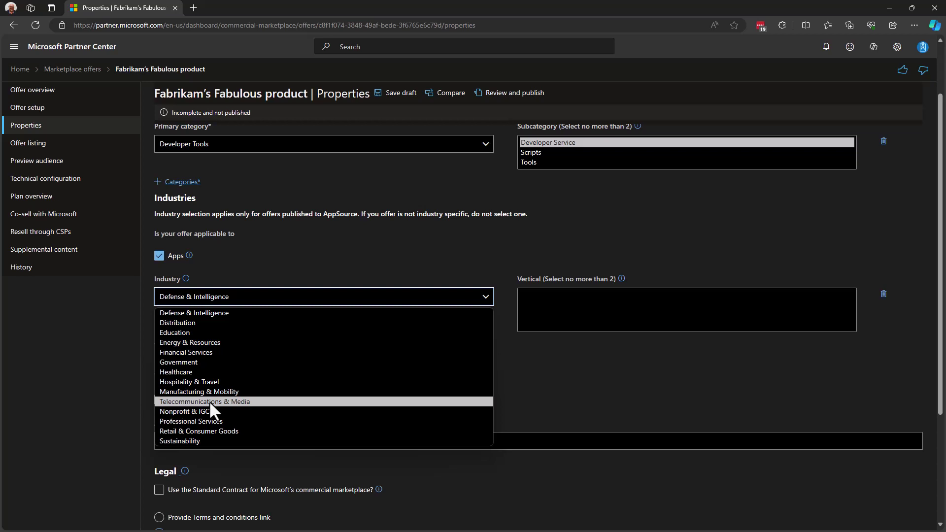
left_click(251, 257)
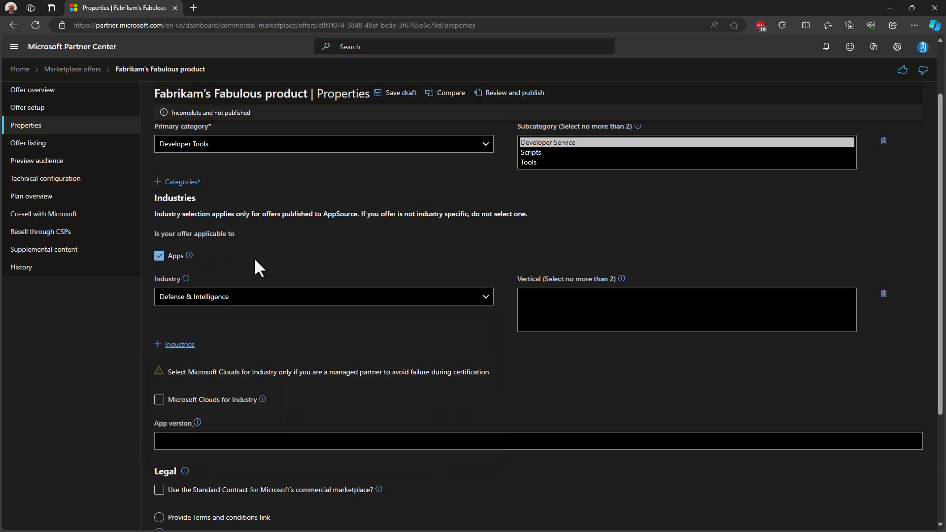
left_click(159, 256)
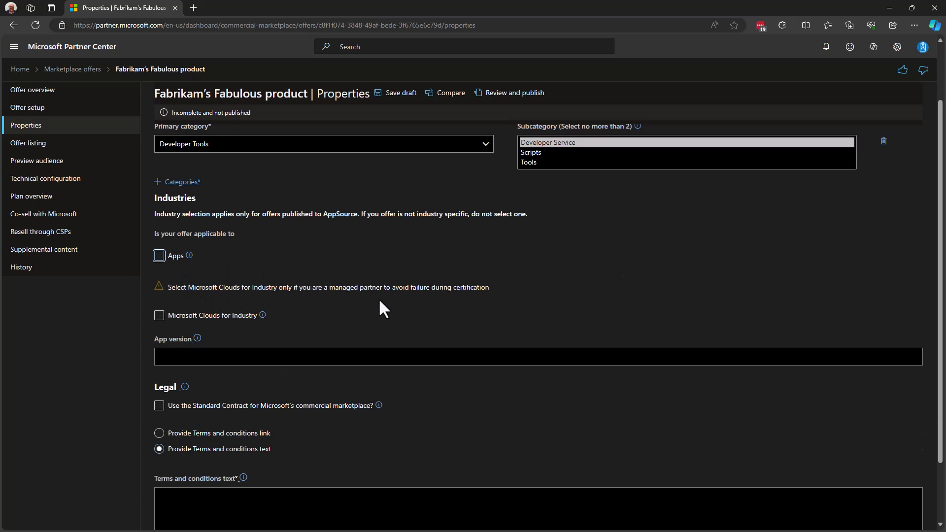
left_click(159, 317)
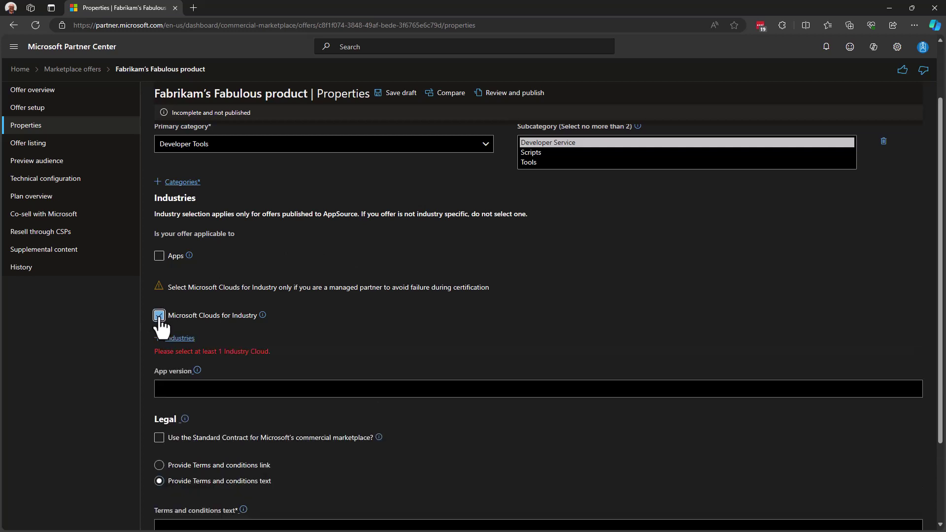
left_click(182, 339)
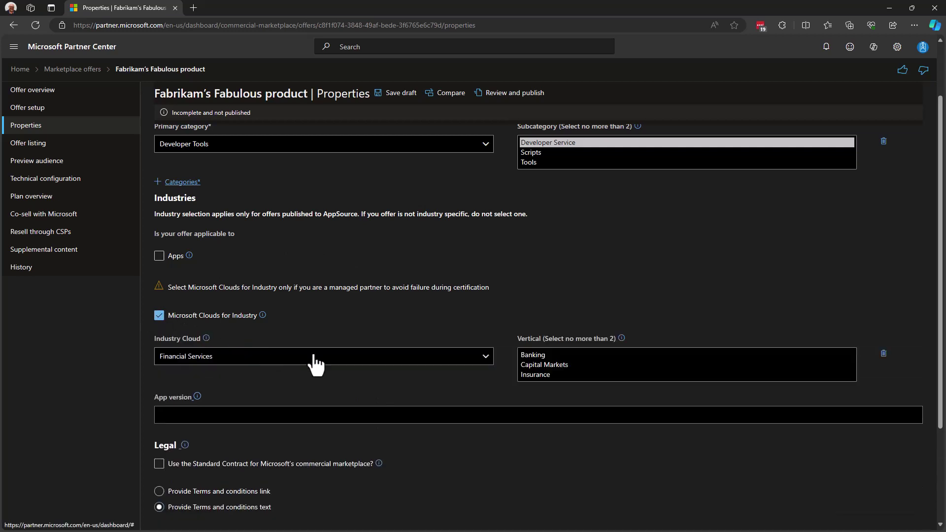
left_click(481, 361)
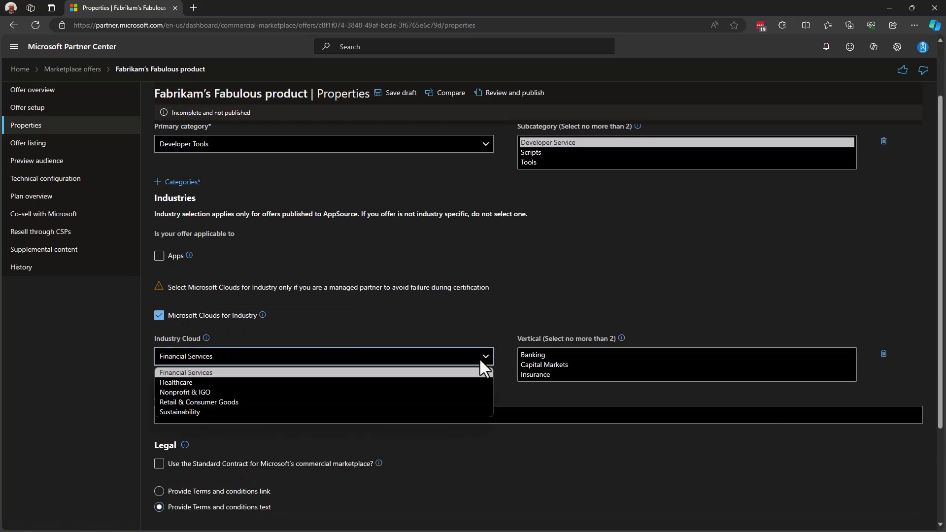
left_click(454, 327)
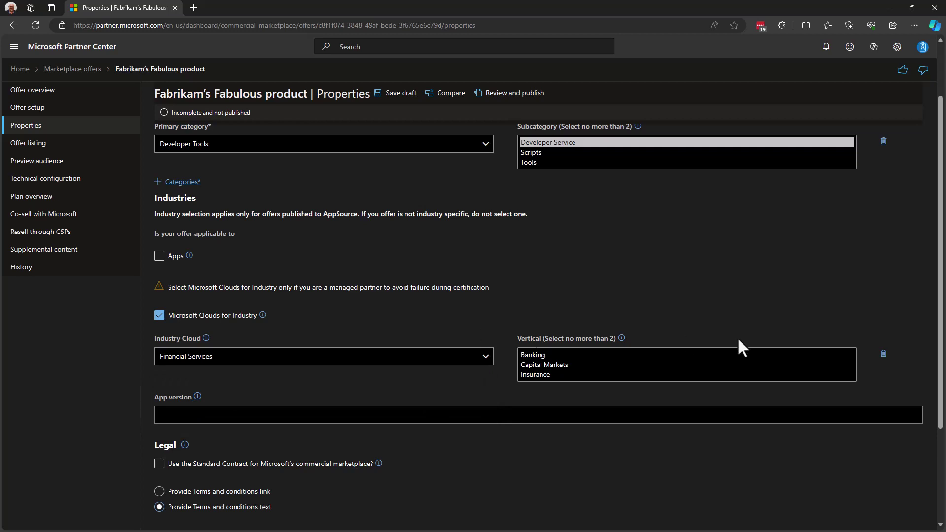
left_click(883, 355)
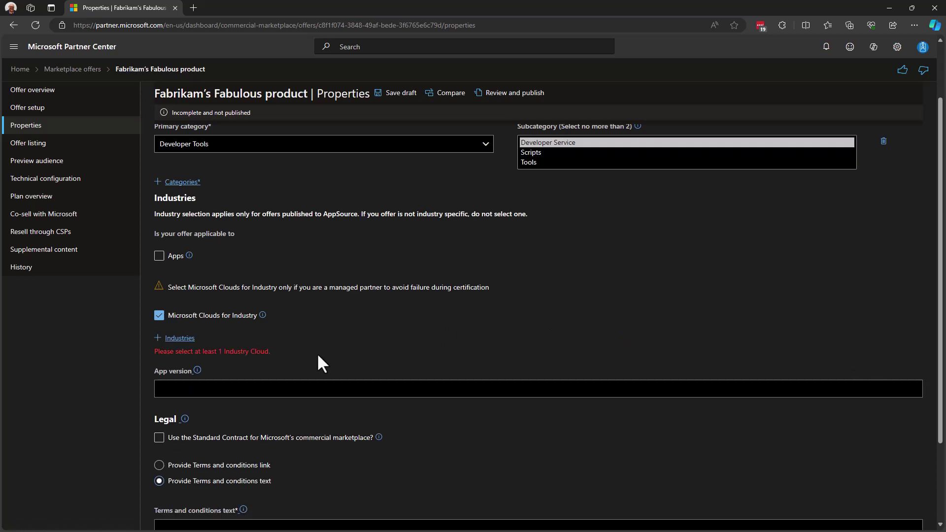
left_click(158, 315)
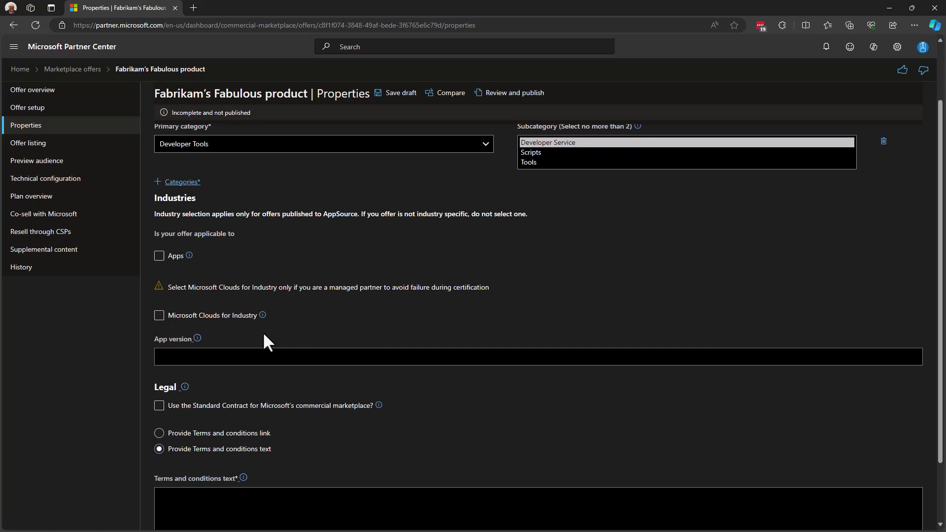
left_click(222, 356)
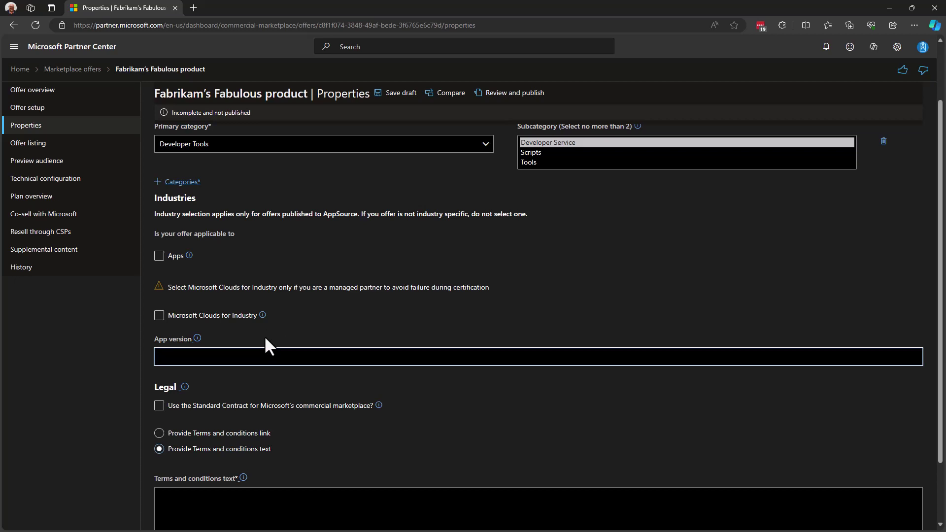
type("1.0.0")
key("ctrl+a")
key("BackSpace")
scroll(264, 335, "down", 2)
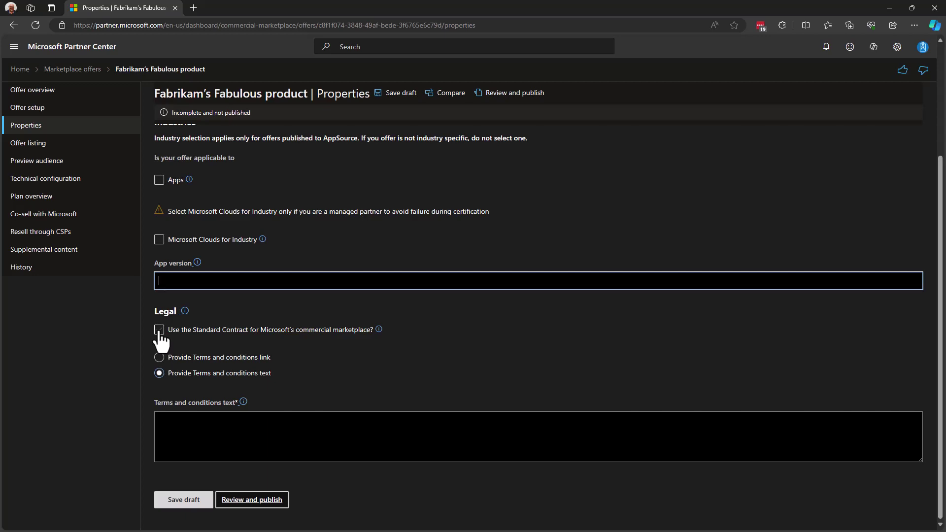
Accept the Standard Contract for Microsoft's commercial marketplace, leaving universal amendment terms empty
left_click(158, 330)
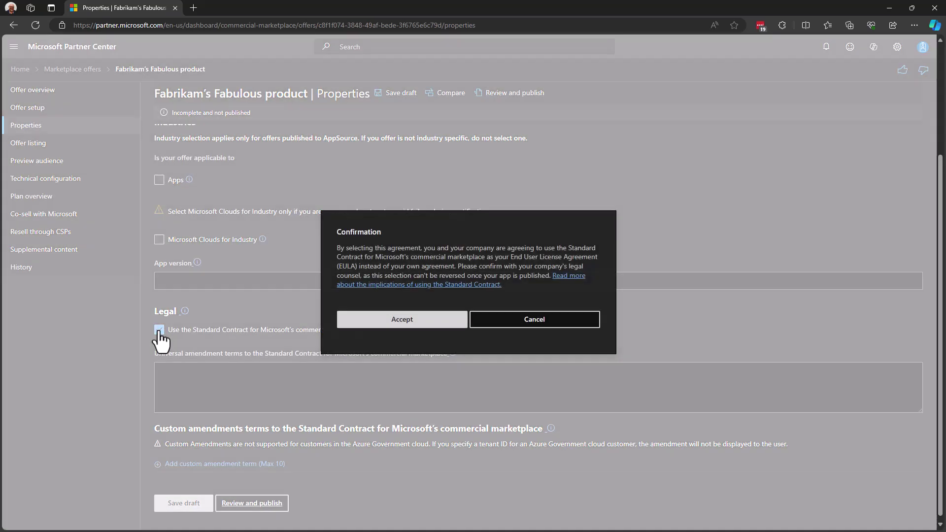
left_click(404, 320)
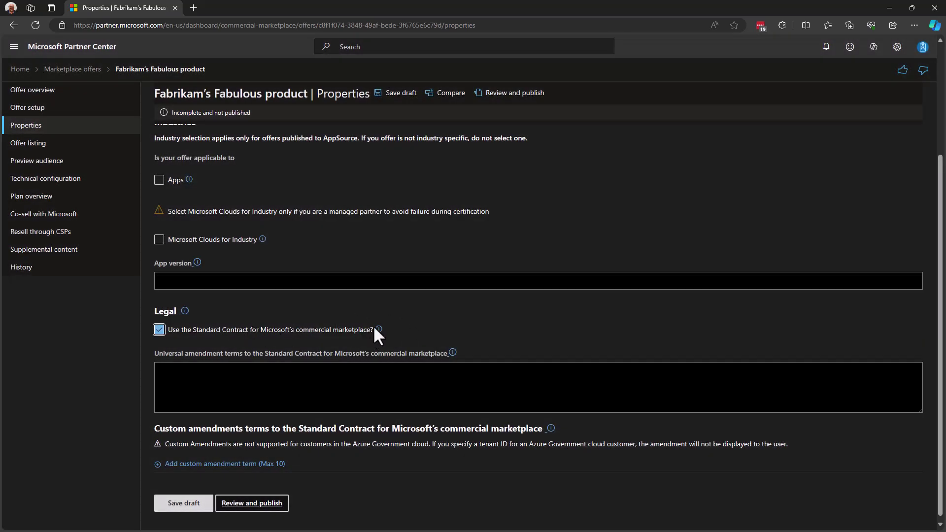
mouse_move(378, 331)
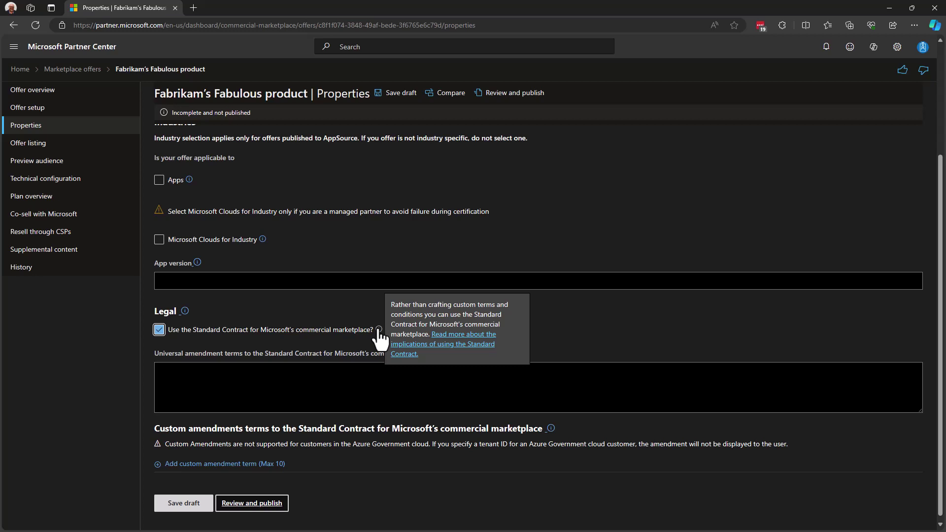
left_click(289, 377)
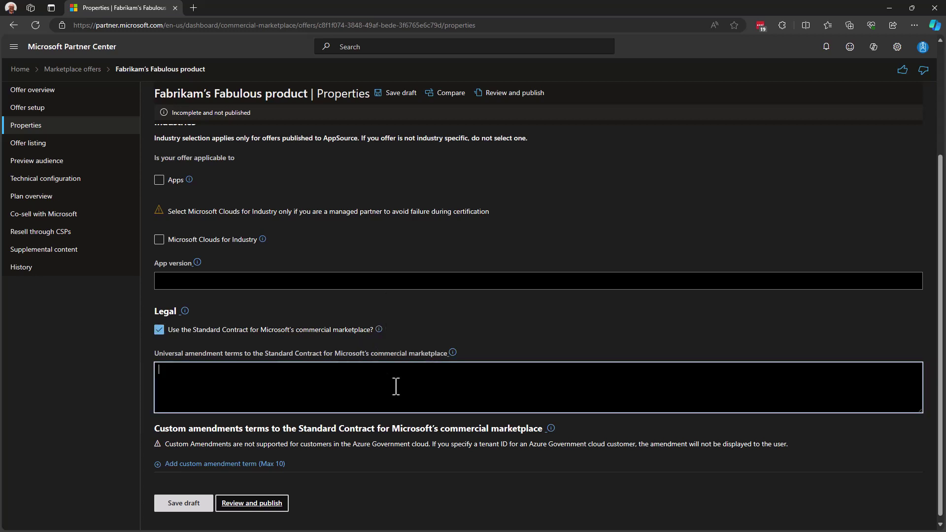
type("Ammend the current policy")
key("ctrl+a")
key("BackSpace")
left_click(248, 464)
scroll(332, 434, "down", 3)
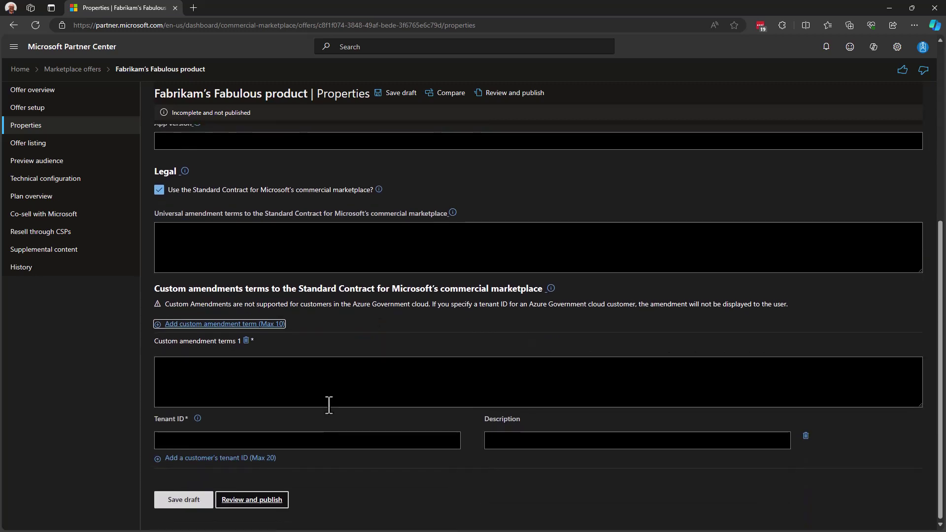
left_click(232, 377)
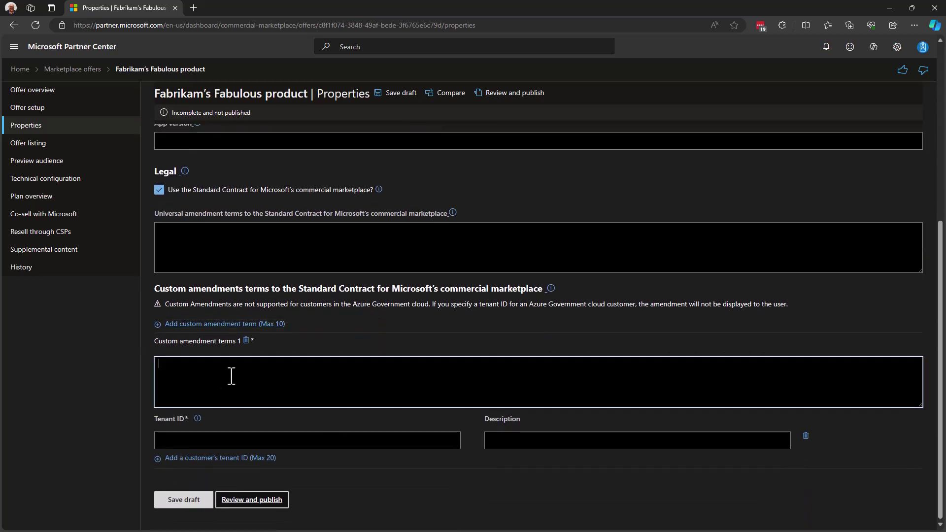
left_click(194, 442)
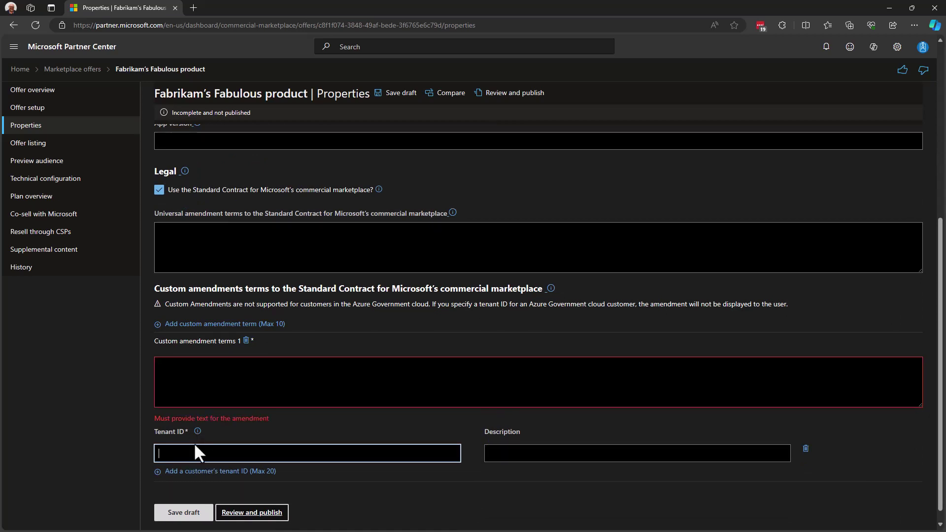
left_click(208, 388)
type("Ammendment")
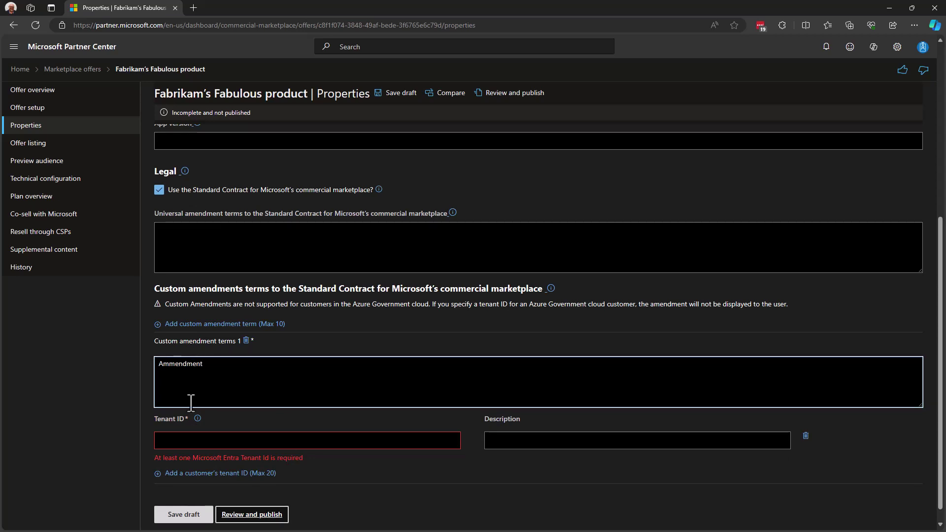
left_click(179, 442)
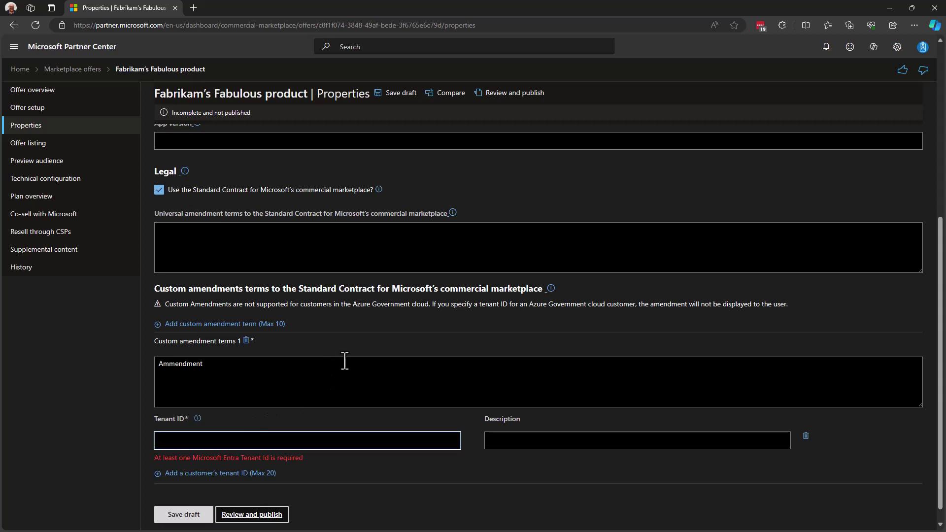
Remove the custom amendment term and try a terms-and-conditions link, leaving it blank
left_click(246, 340)
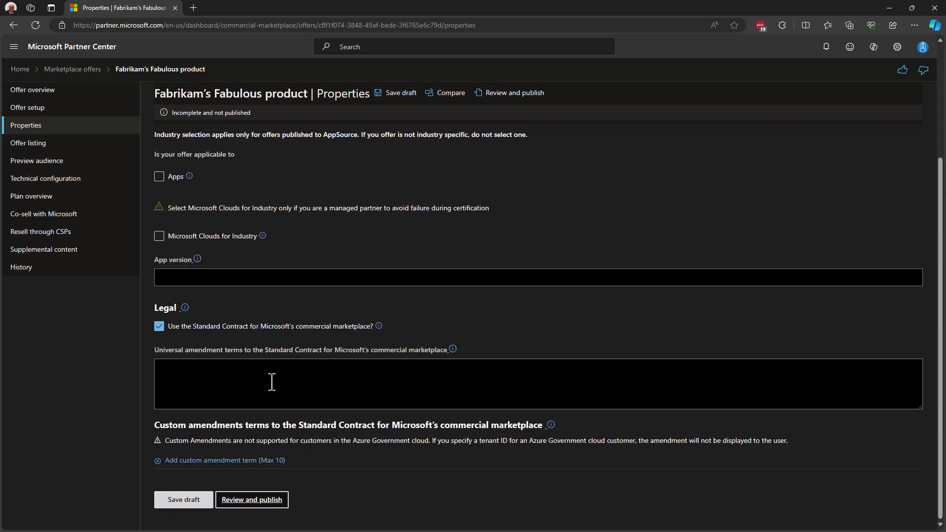
left_click(159, 327)
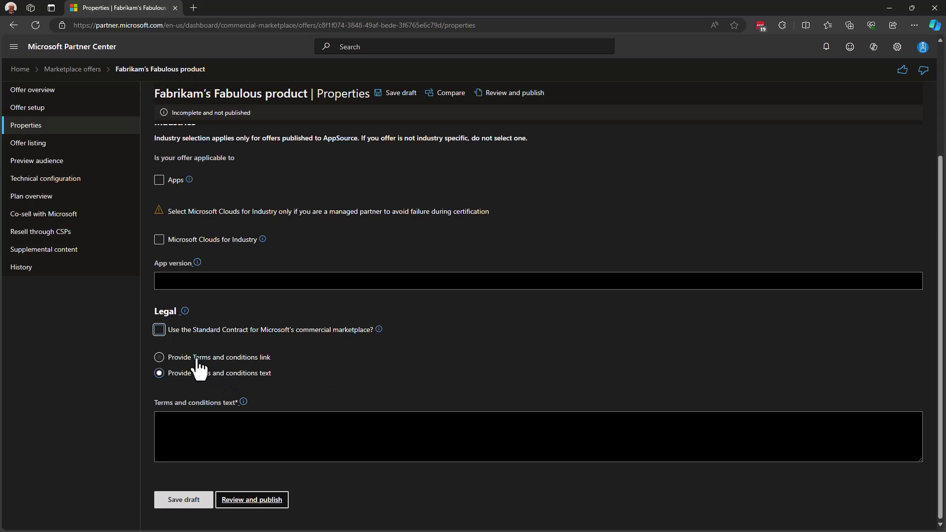
left_click(191, 420)
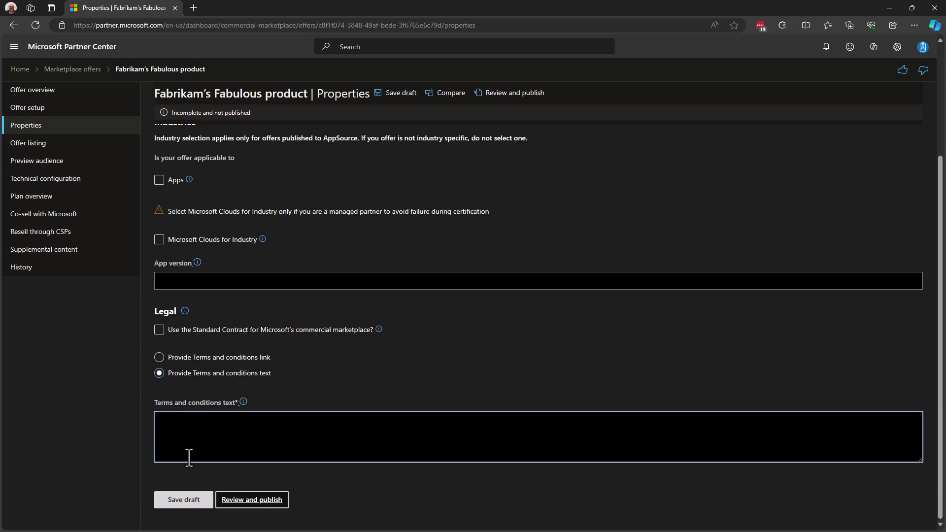
left_click(192, 357)
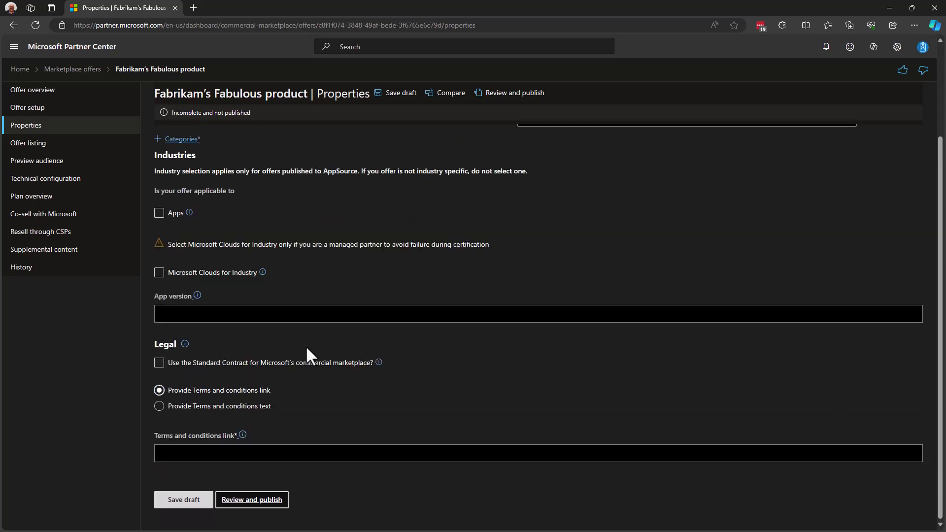
left_click(193, 454)
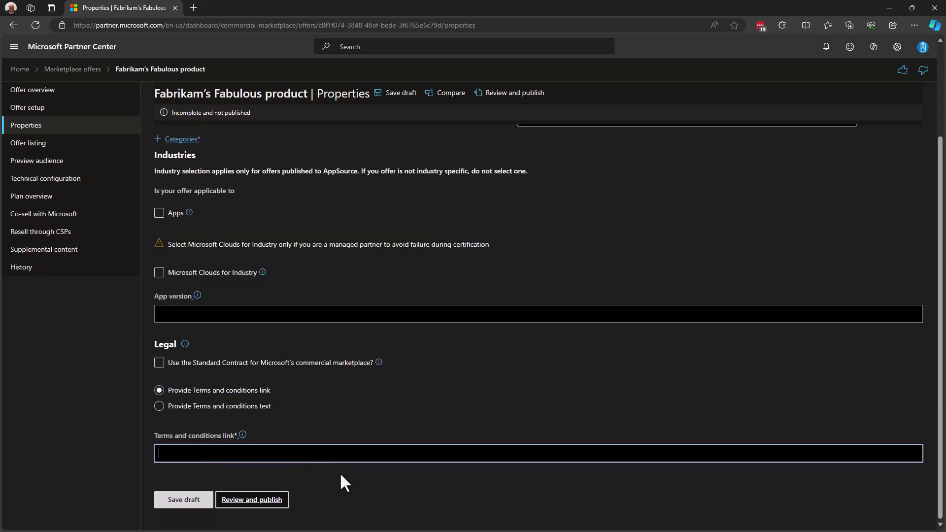
type("https://")
key("ctrl+a")
key("BackSpace")
Re-accept the Standard Contract and save the Properties page as a draft
left_click(159, 363)
left_click(408, 321)
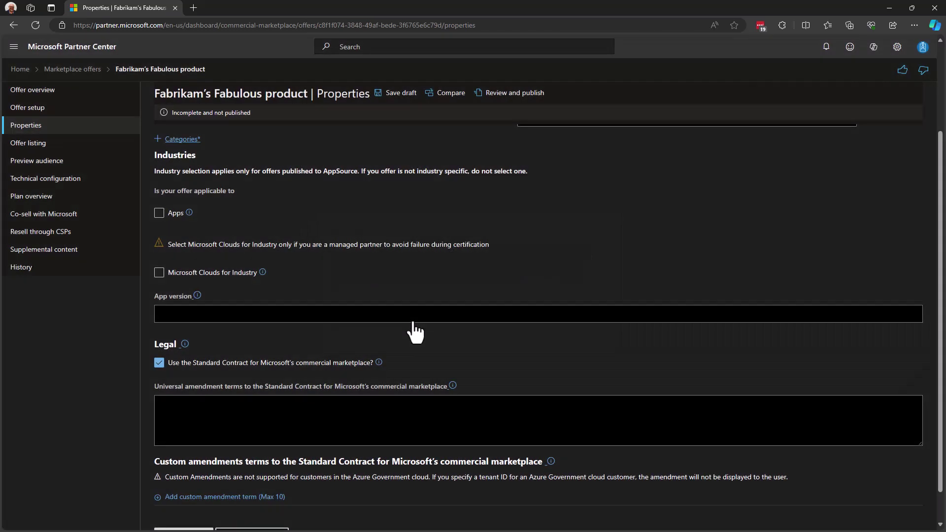
scroll(317, 389, "down", 1)
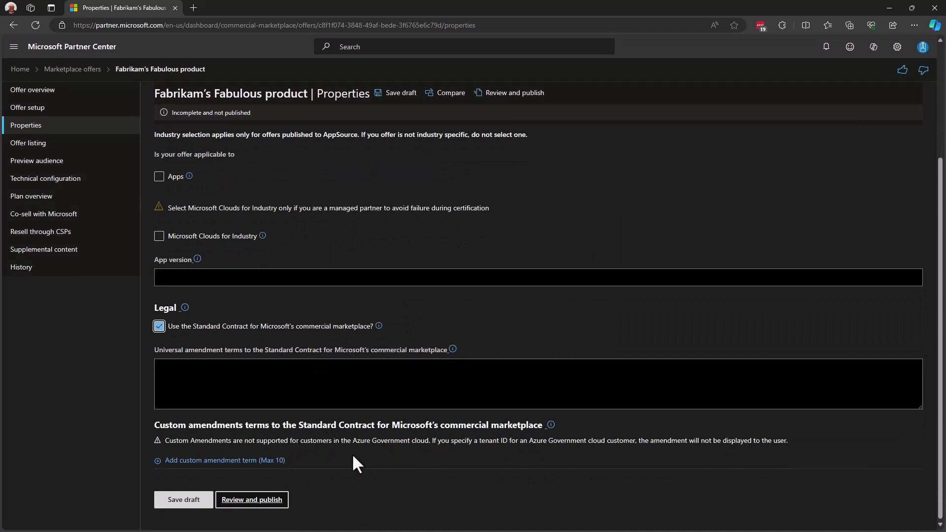
left_click(183, 504)
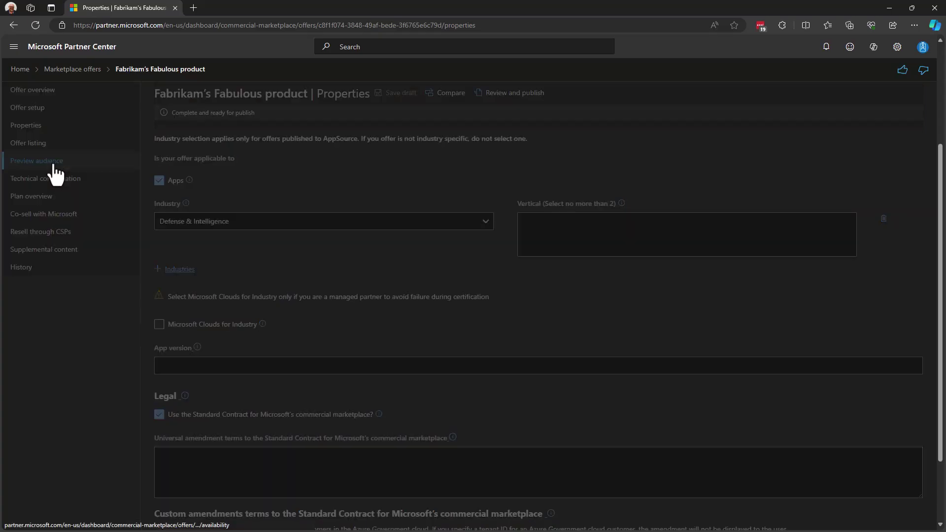
On Preview Audience, enter the reviewer's email address with their first name as description
left_click(79, 161)
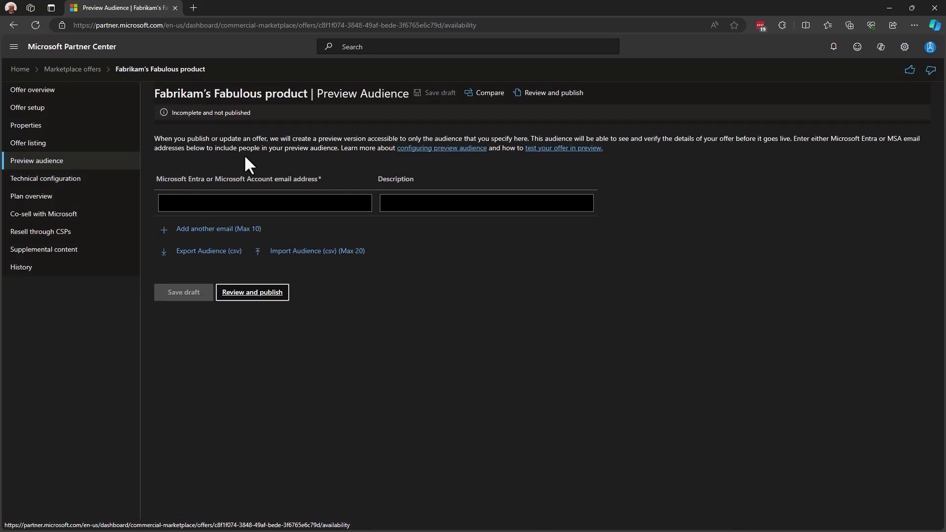
left_click(294, 202)
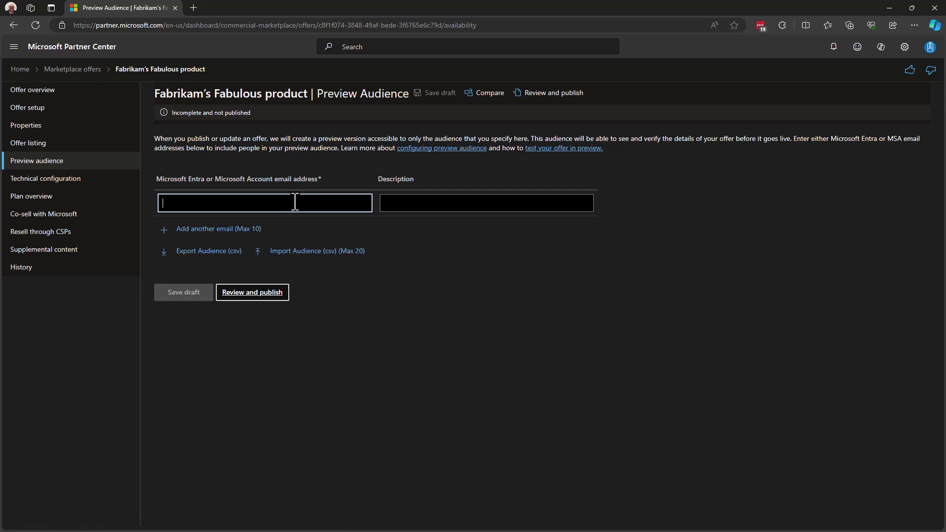
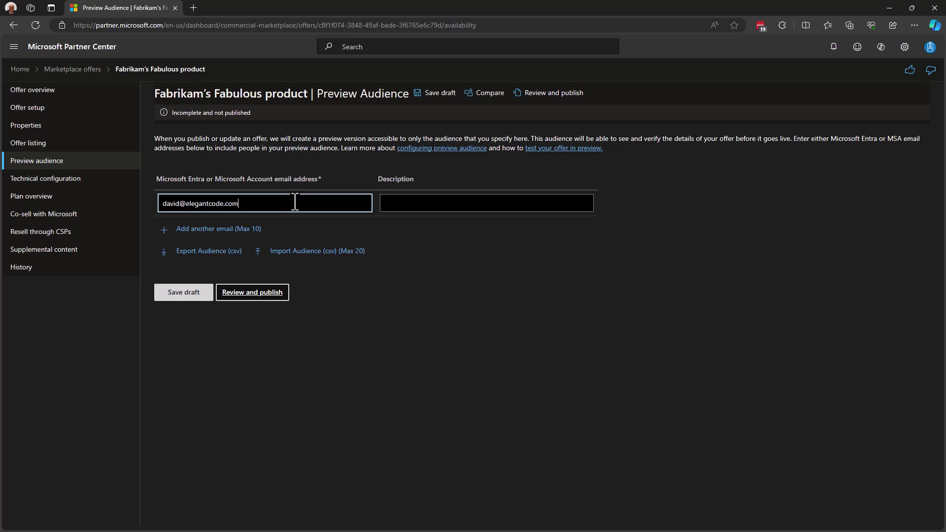
key("ctrl+a")
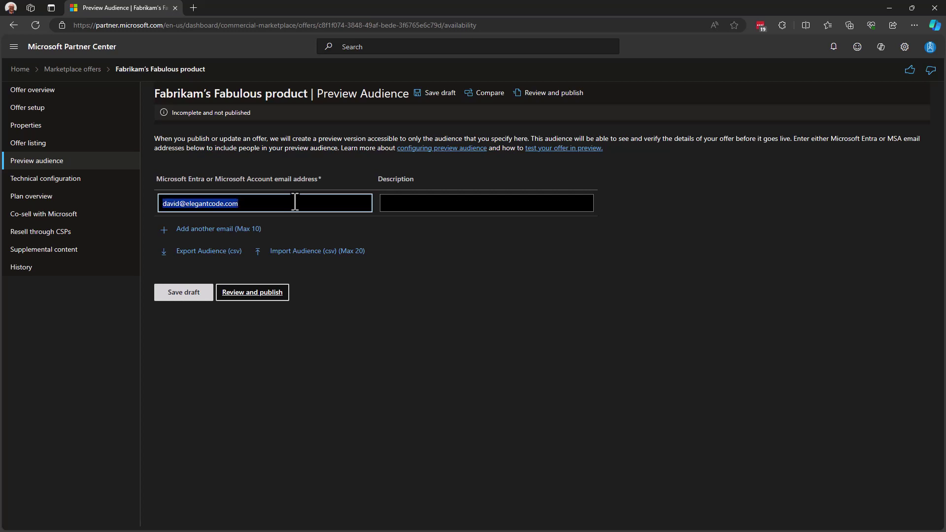
left_click(345, 266)
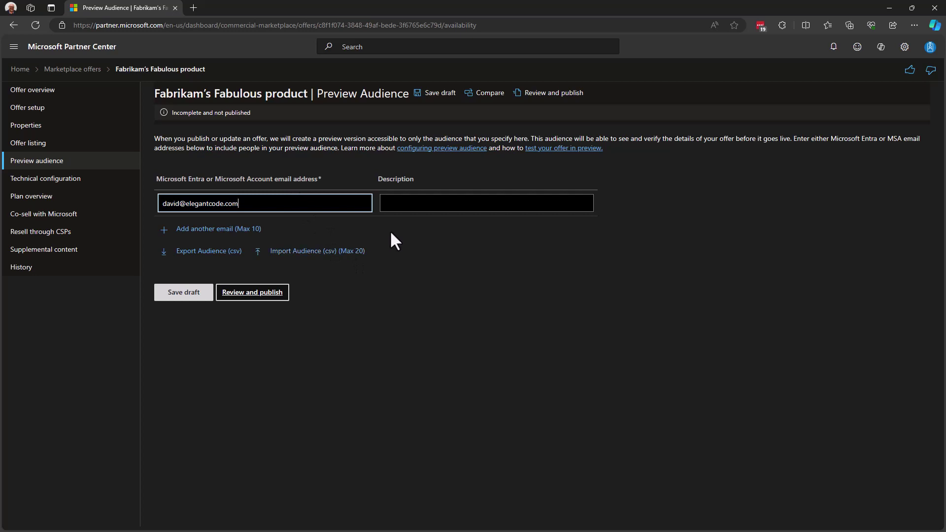
left_click(394, 201)
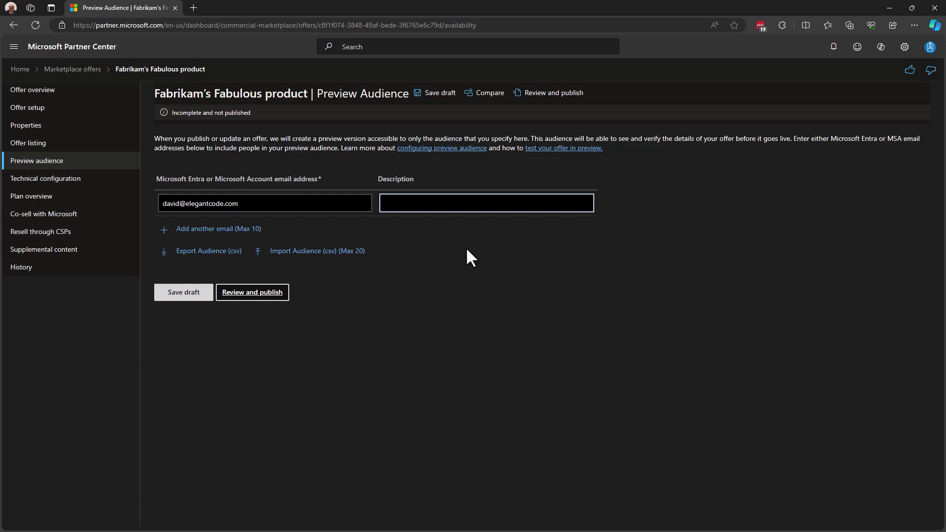
type("David")
Discard the extra empty reviewer rows and save the preview audience draft
left_click(198, 230)
left_click(202, 257)
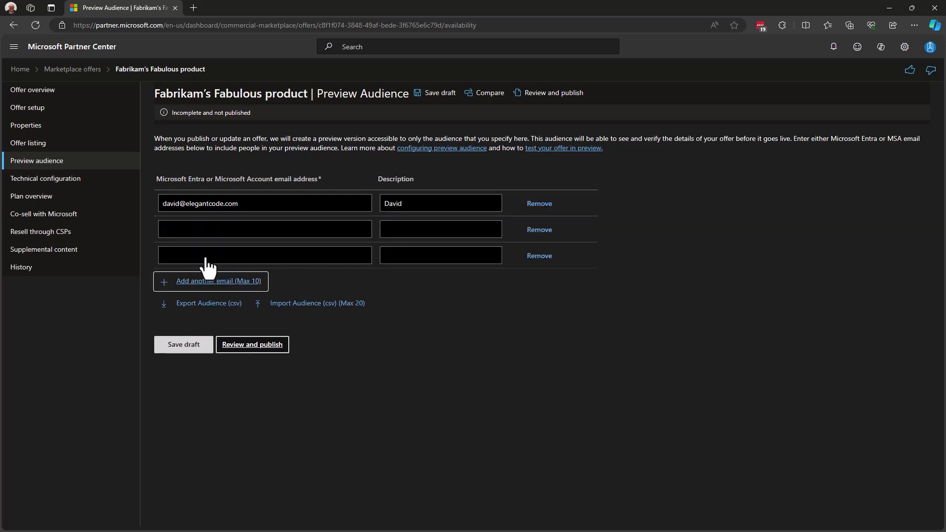
left_click(542, 257)
left_click(541, 230)
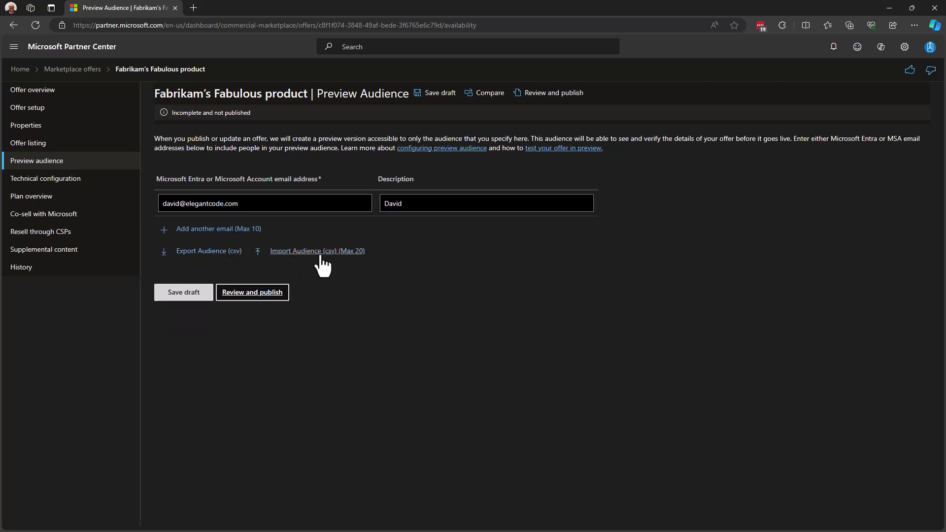
left_click(177, 294)
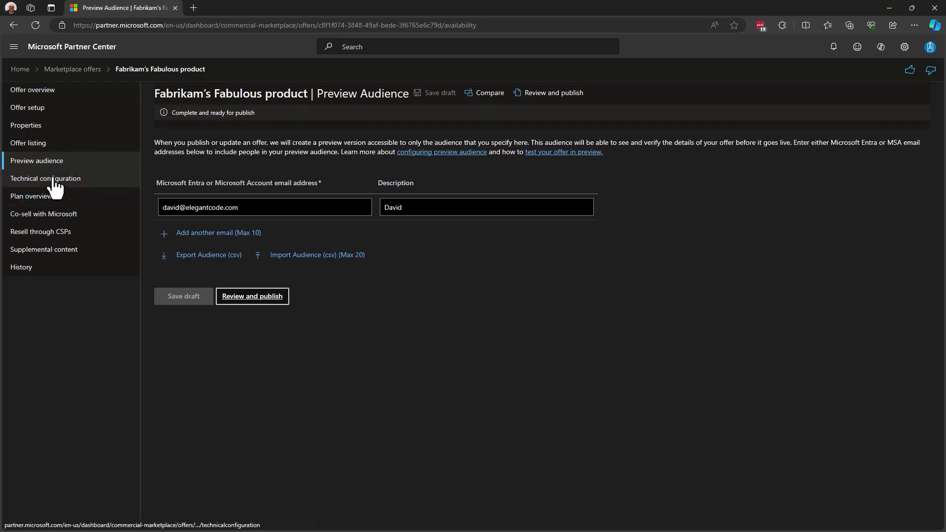
Open Technical configuration to review its empty landing page, webhook and Entra ID fields
left_click(58, 182)
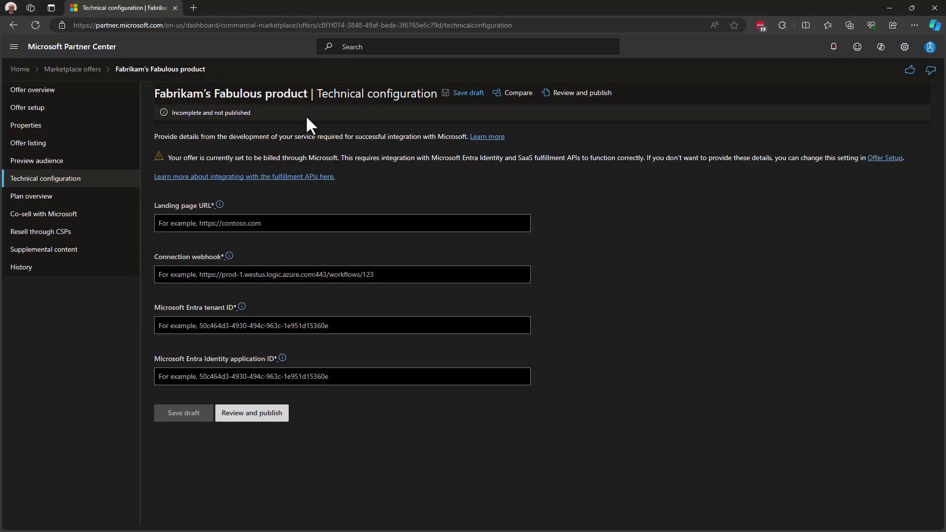
Go to the Fabulous offer's Plan overview page, which has no plans yet
left_click(35, 199)
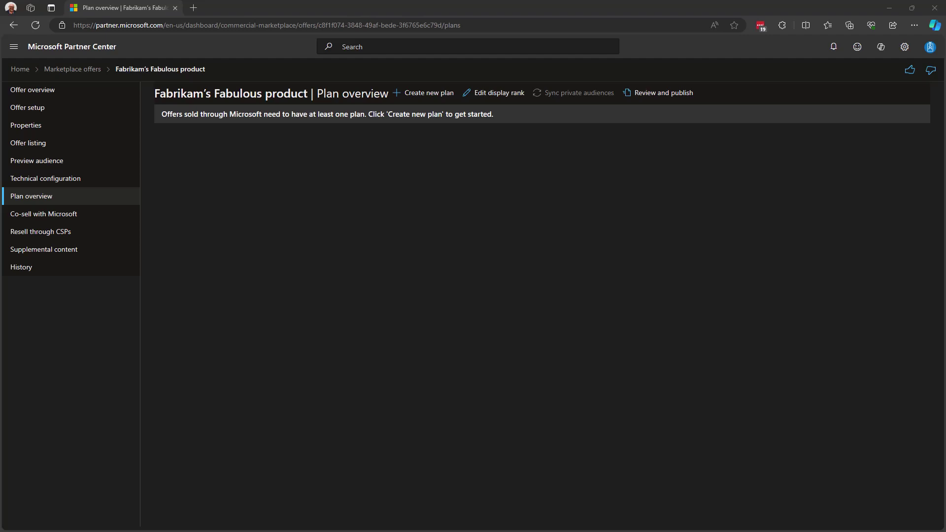
Create a new plan with Plan ID 'silver-plan' and Plan name 'Silver plan'
left_click(424, 94)
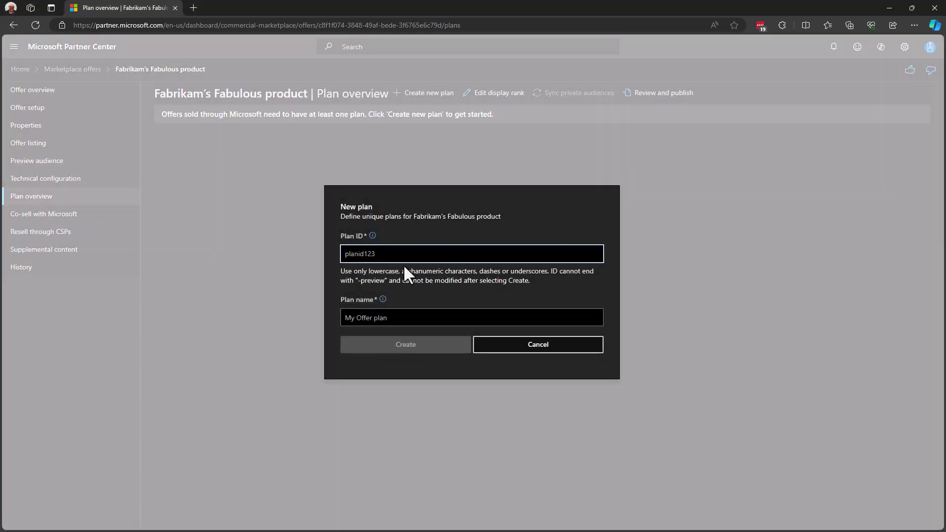
type("silver-plan")
key("Tab")
key("Tab")
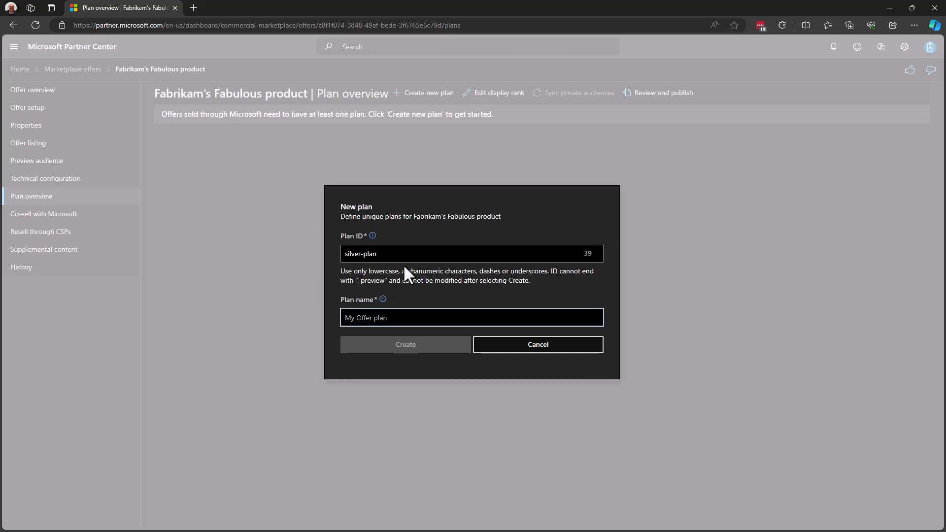
type("Silver pla")
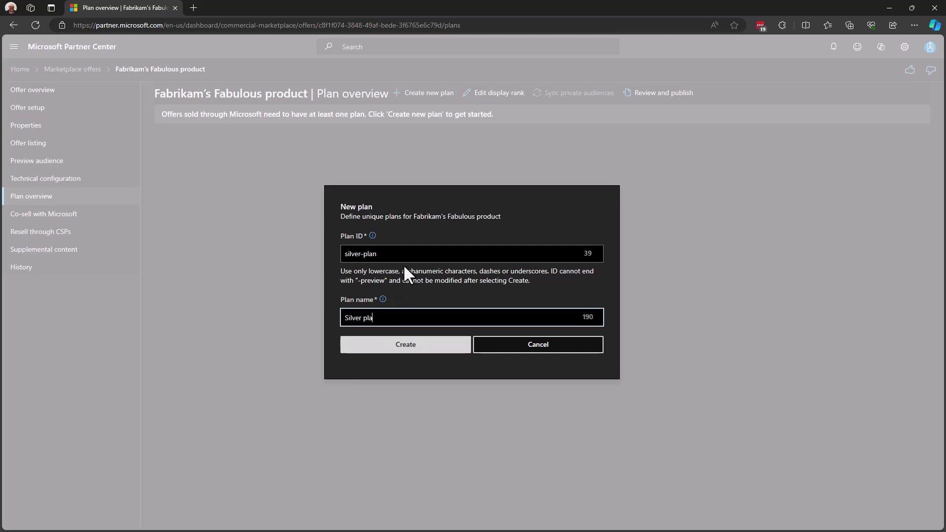
type("n")
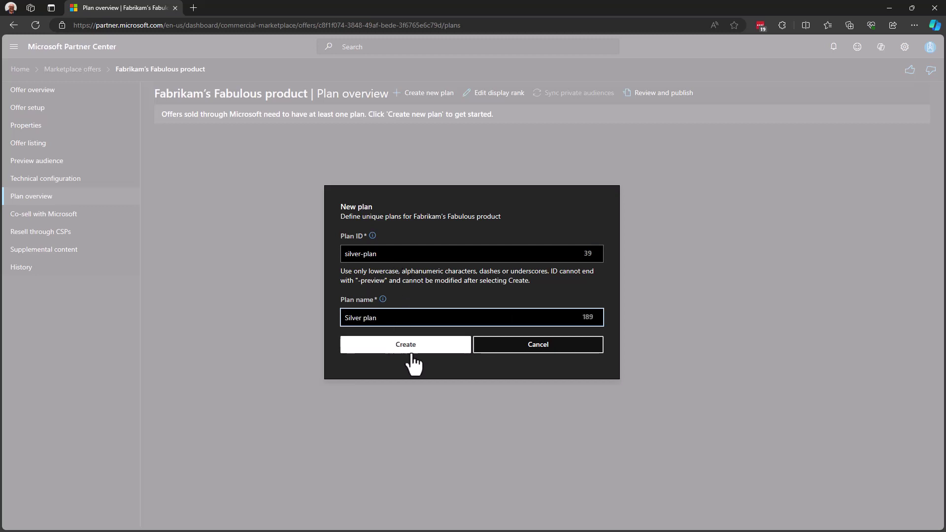
left_click(414, 347)
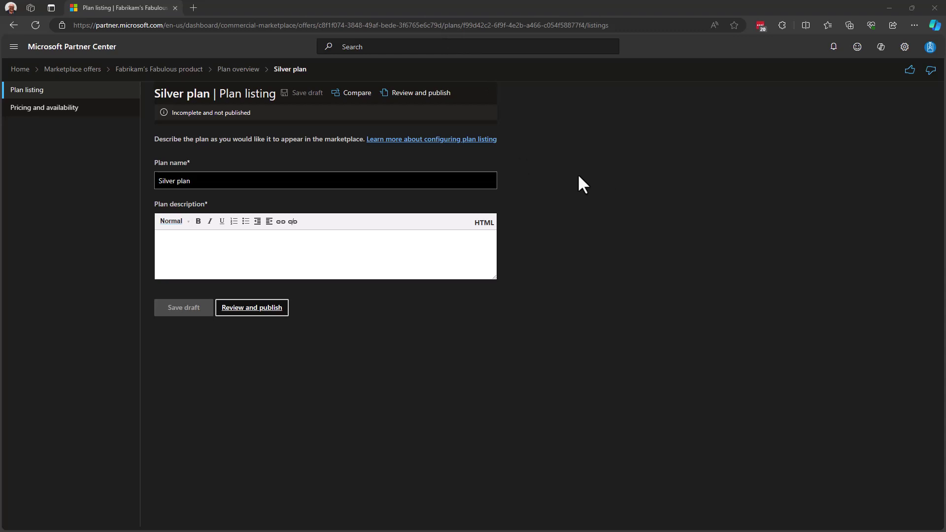
Enter the plan description 'Silver - ' followed by pasted Lorem ipsum text, and save the draft
left_click(272, 249)
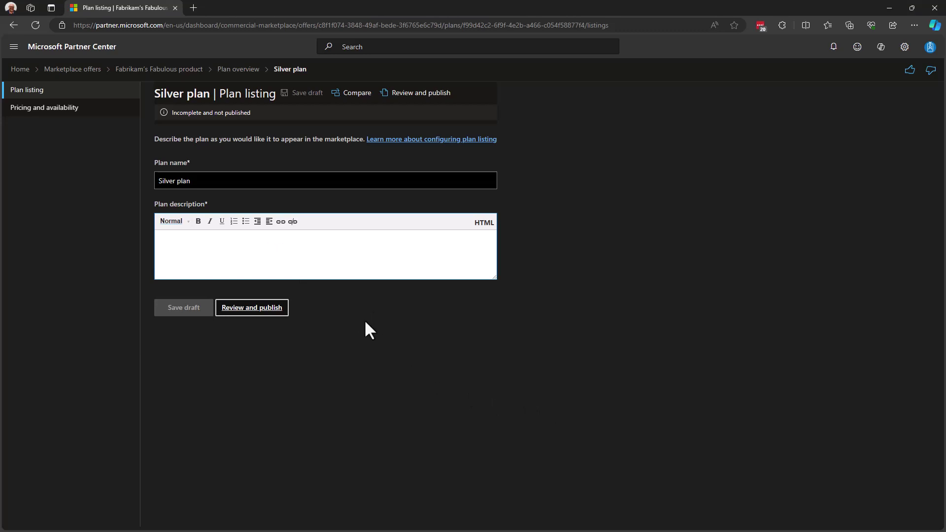
type("Silver ")
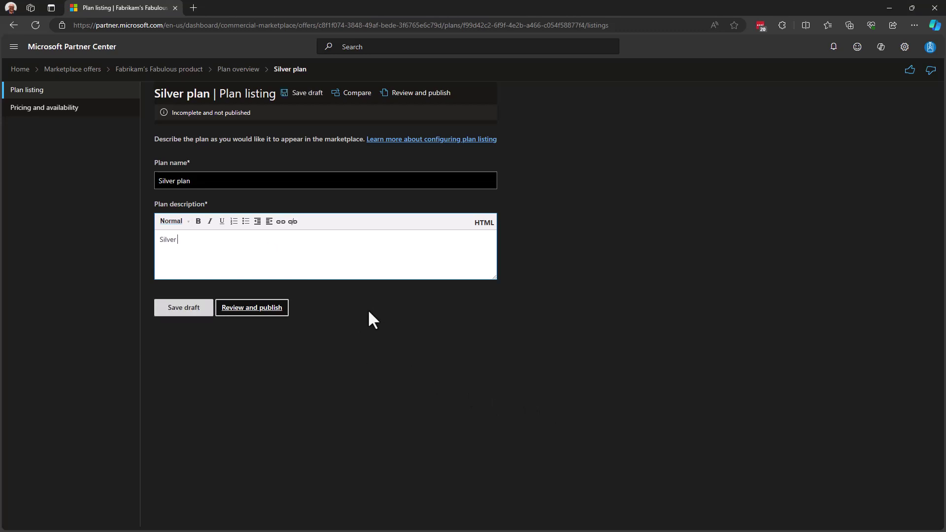
type("-")
type("Lorem ipsum dolor sit amet, consectetuer adipiscing elit. Maecenas porttitor congue massa. Fusce posuere, magna sed pulvinar ultricies, purus lectus malesuada libero, sit amet commodo magna eros quis urna.")
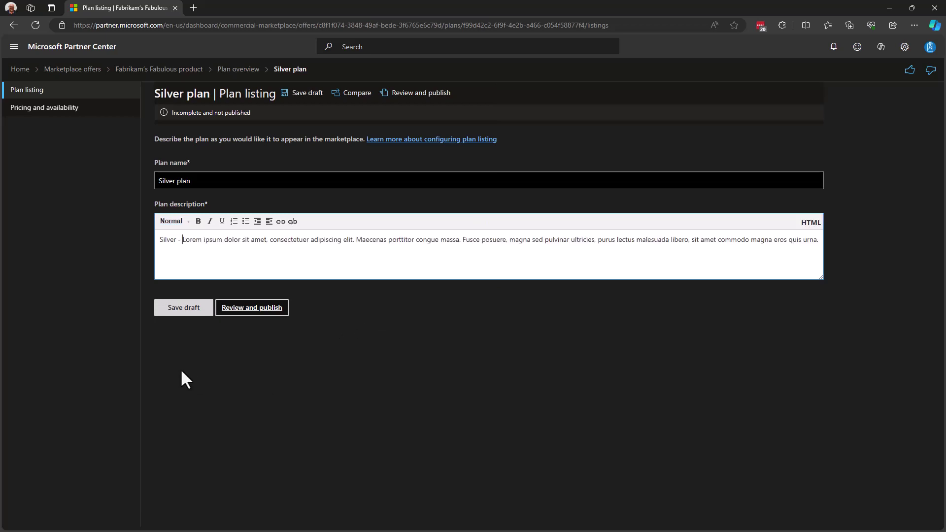
left_click(184, 310)
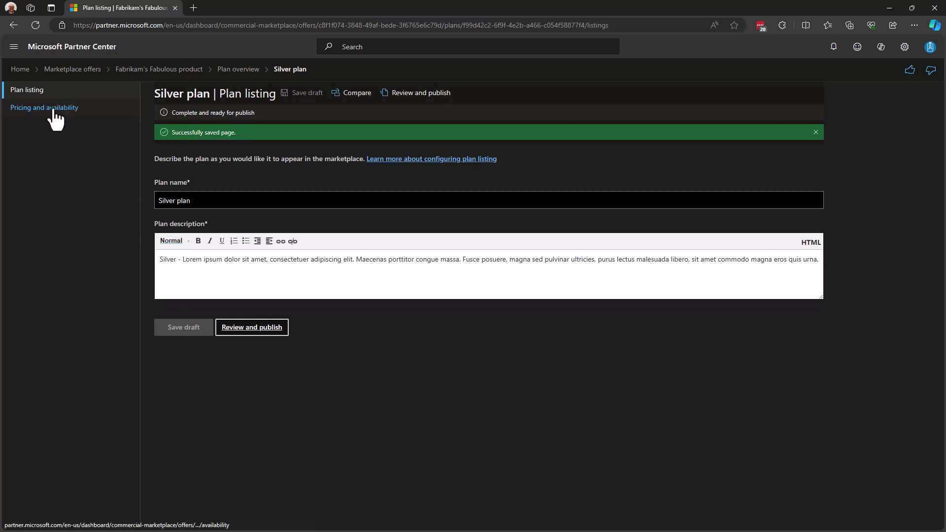
Make United States the plan's only market by searching 'states', then save
left_click(72, 109)
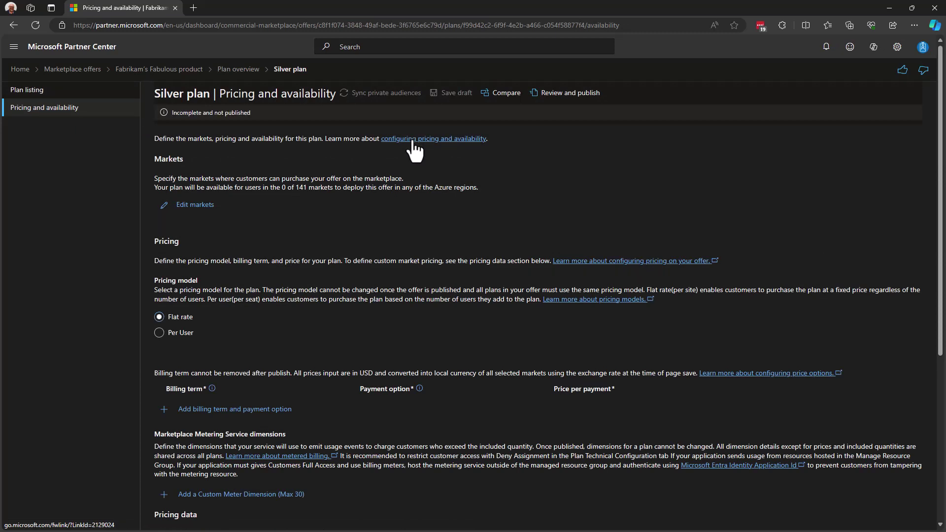
left_click(195, 207)
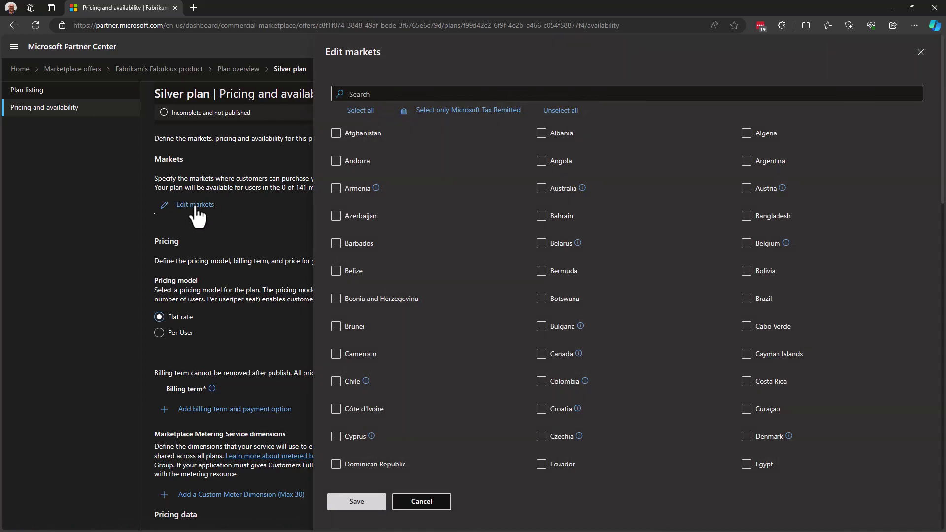
left_click(363, 93)
type("states")
key("Tab")
key("Tab")
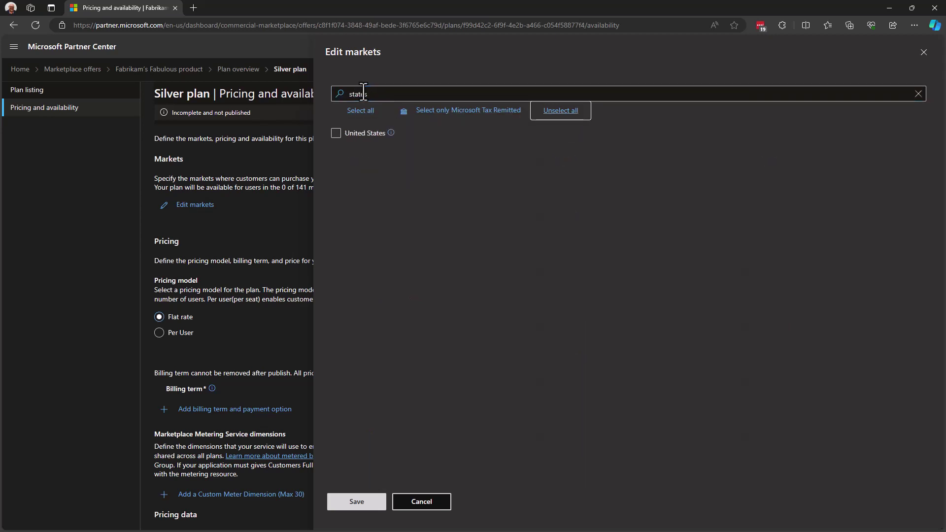
key("Tab")
key("space")
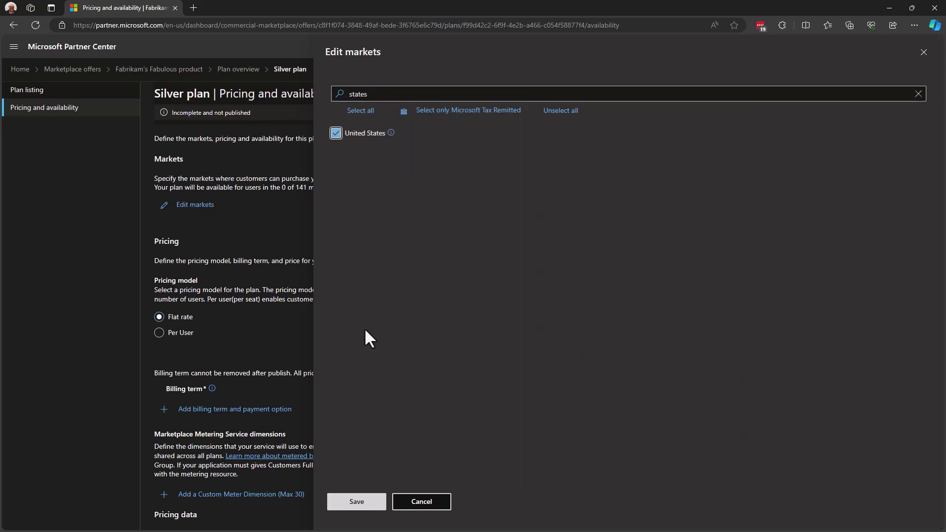
left_click(359, 503)
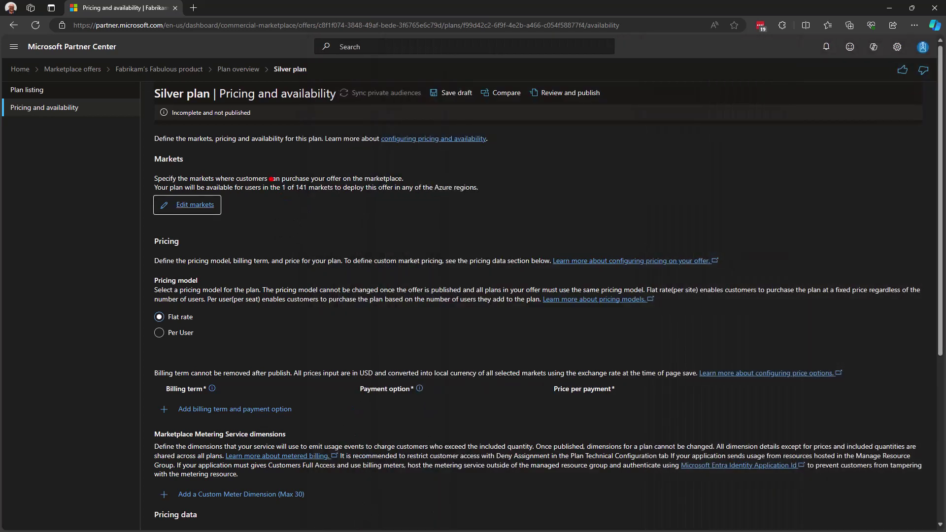
Switch the Silver plan's pricing model to Per User, showing the optional user limits
left_click_drag(268, 176, 339, 199)
scroll(260, 277, "down", 3)
scroll(259, 276, "up", 1)
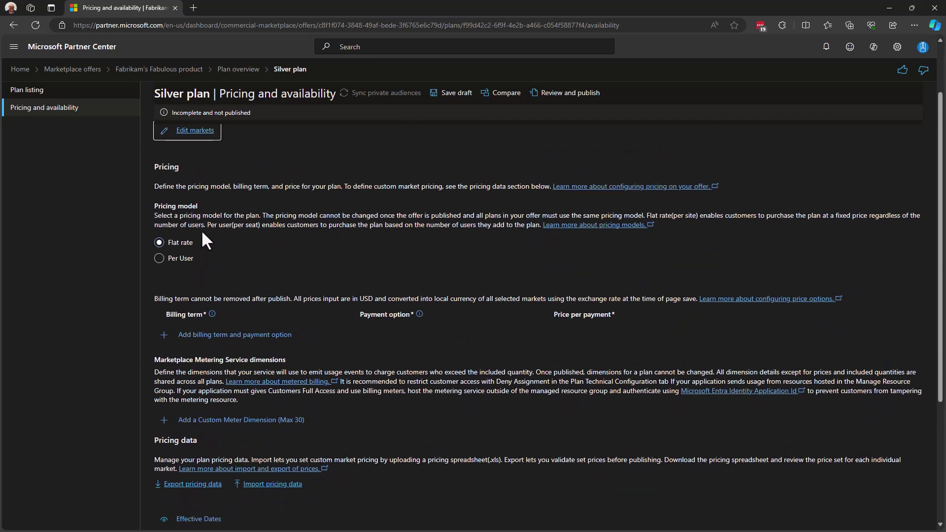
left_click(159, 258)
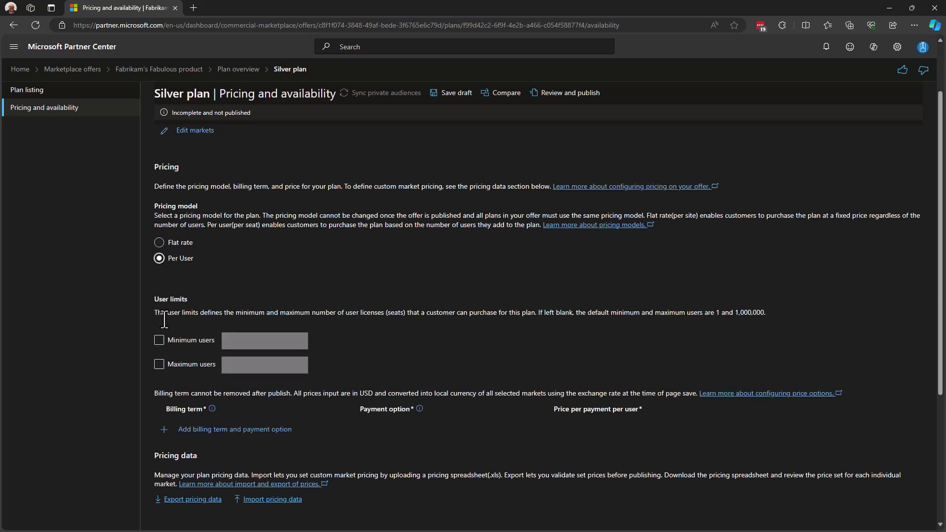
scroll(261, 286, "down", 2)
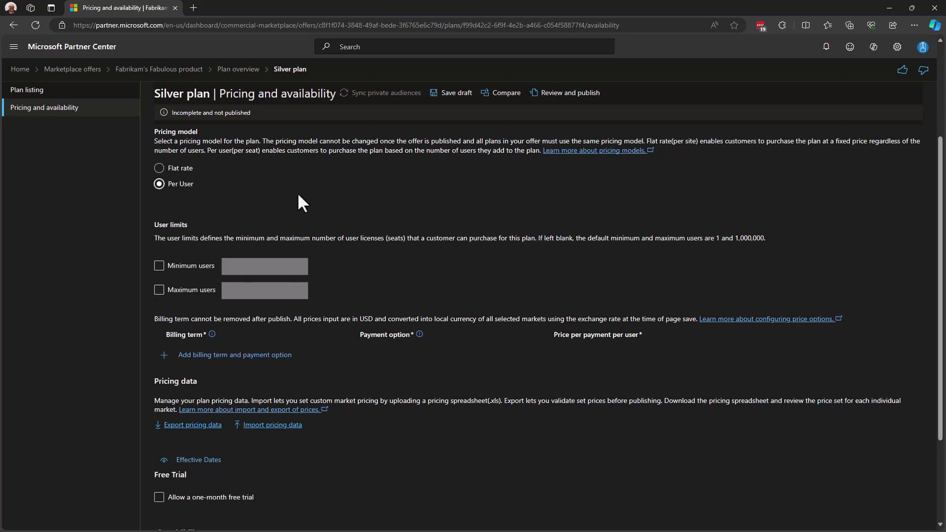
Choose Flat rate pricing and add a 1-month billing term priced at 100 USD
left_click(189, 168)
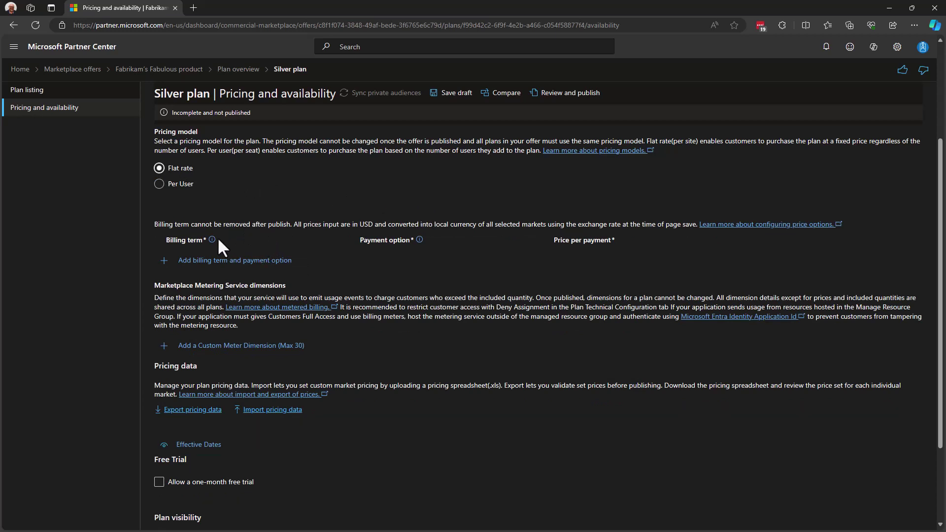
left_click(270, 261)
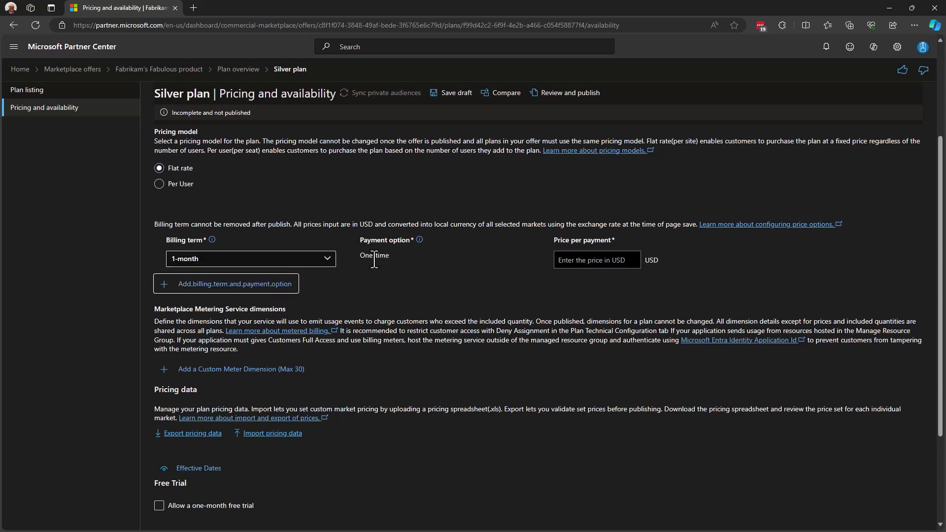
left_click(568, 261)
type("100")
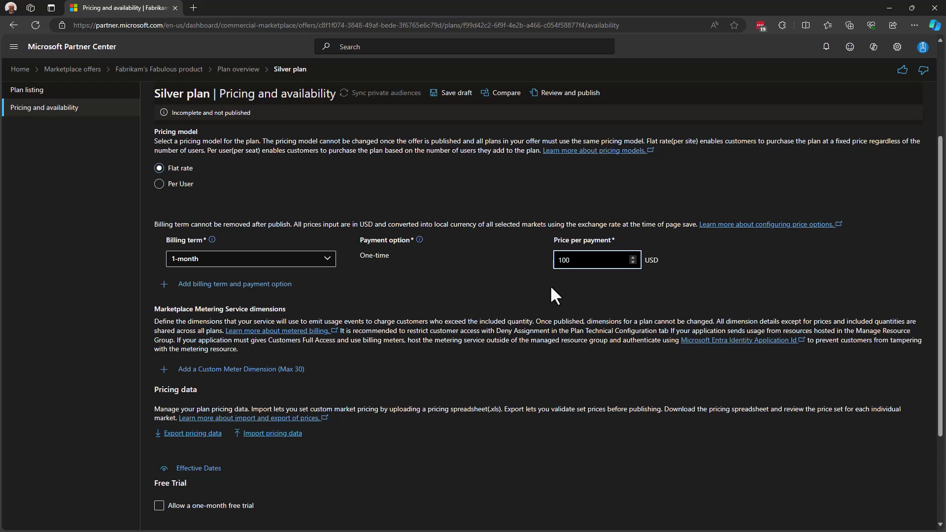
Add a 1-year billing term with One-time payment priced at 1000 USD
left_click(235, 286)
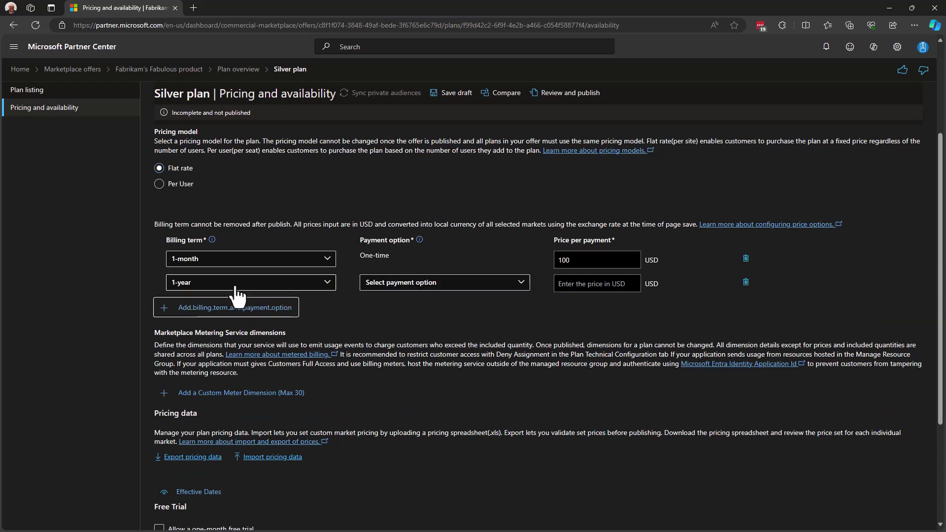
left_click(256, 285)
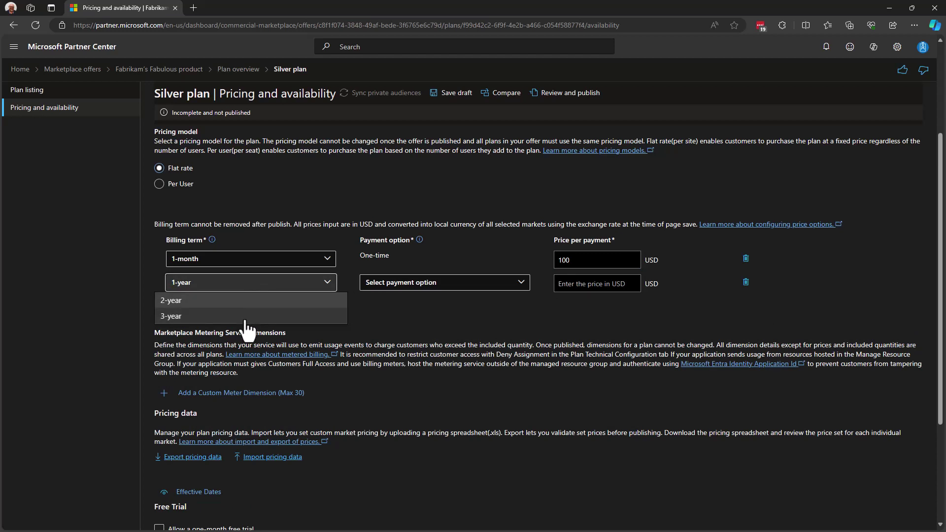
left_click(410, 291)
left_click(421, 290)
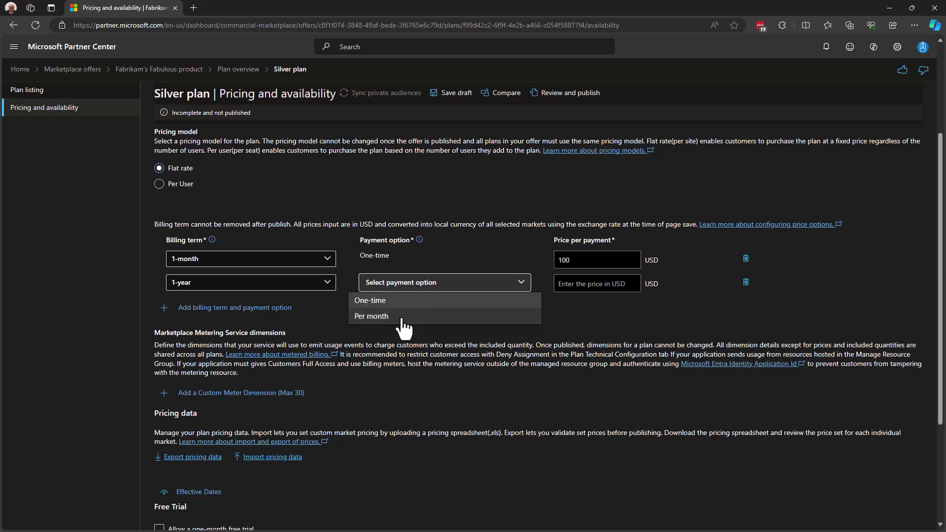
left_click(597, 322)
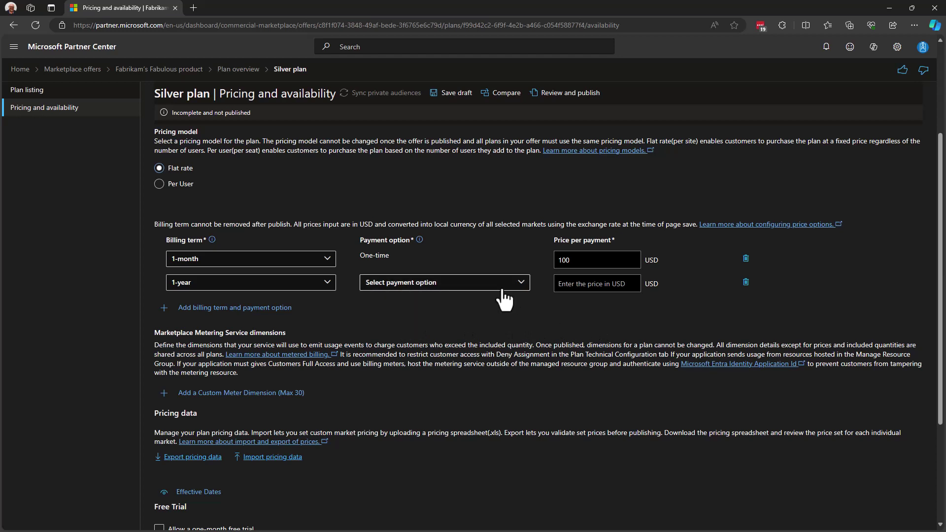
left_click(463, 283)
left_click(463, 300)
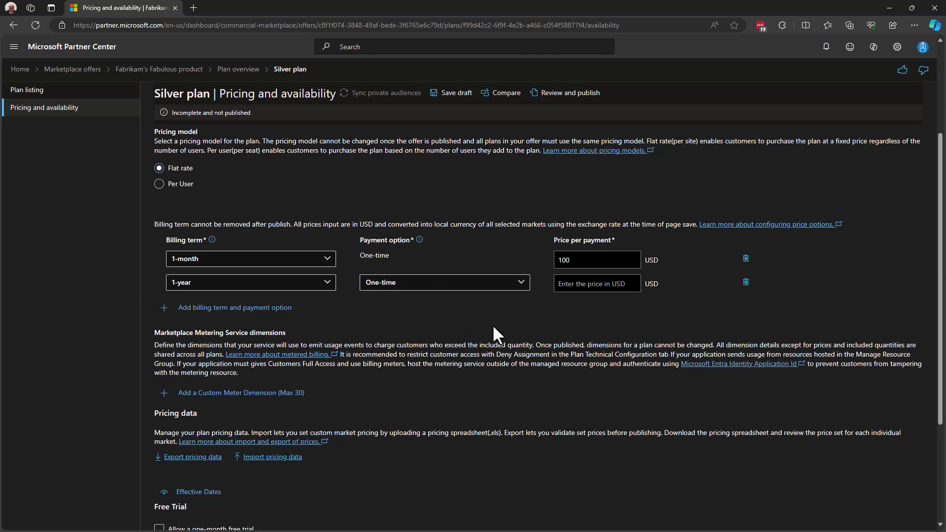
left_click(571, 285)
type("1000")
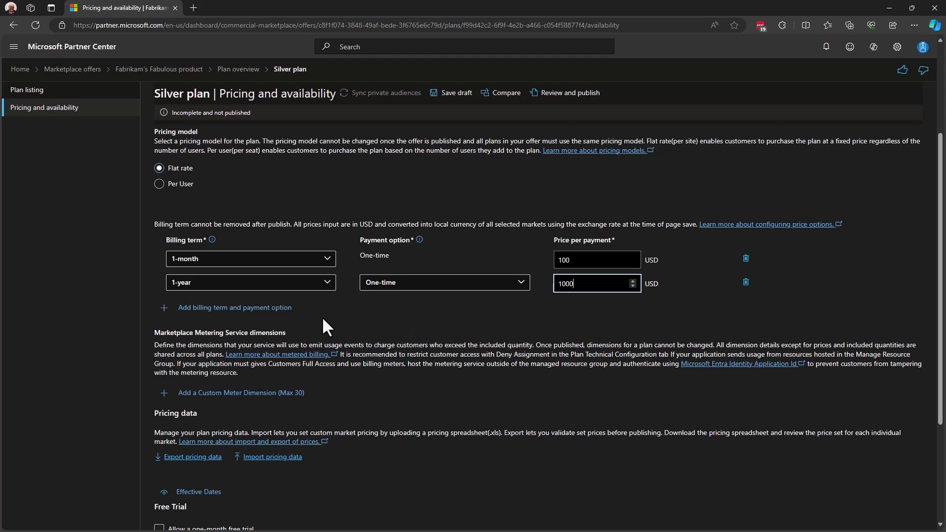
left_click(273, 309)
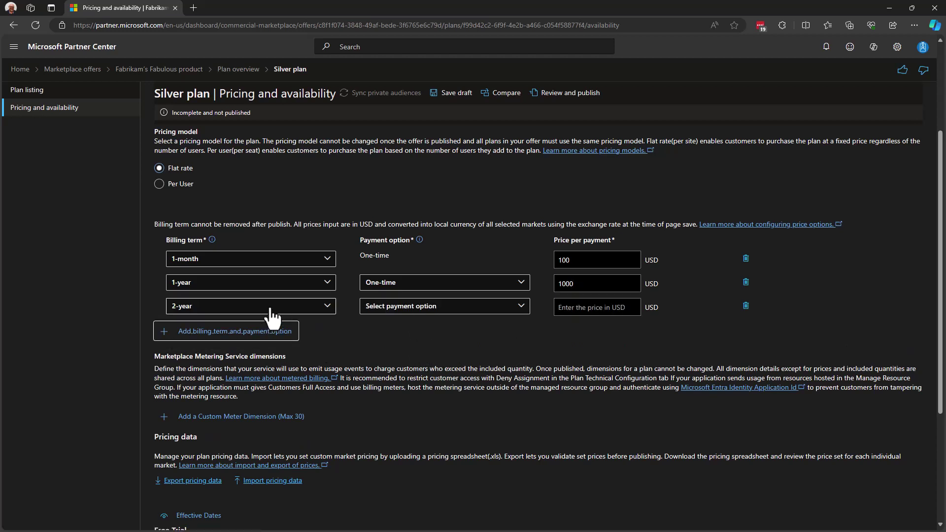
left_click(410, 311)
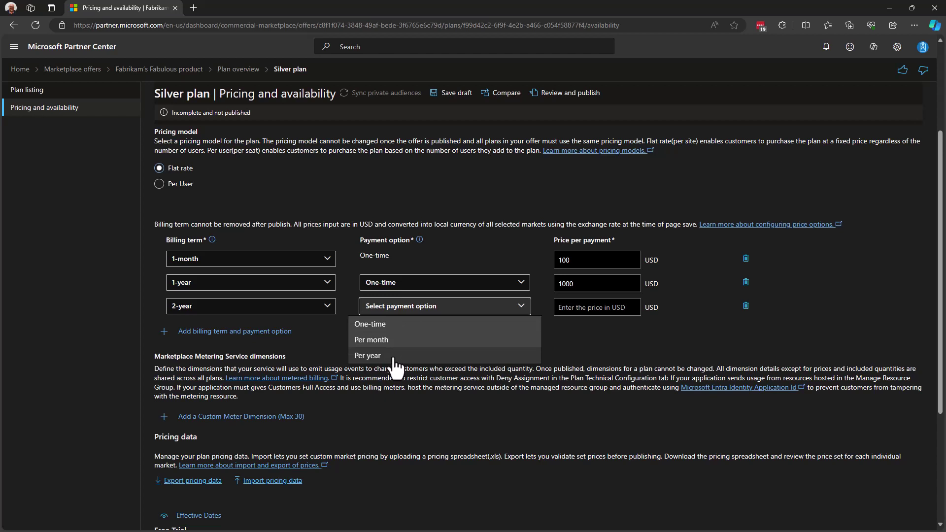
left_click(394, 356)
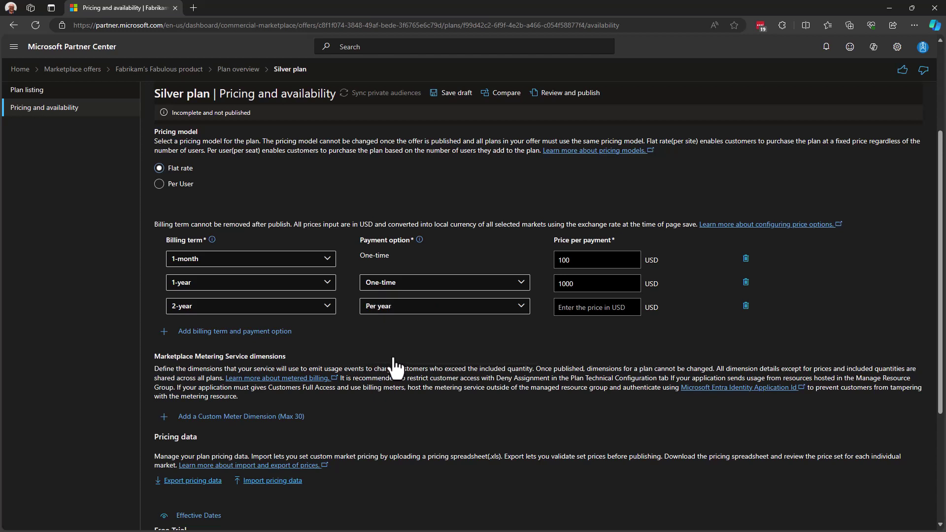
left_click(562, 307)
type("9000")
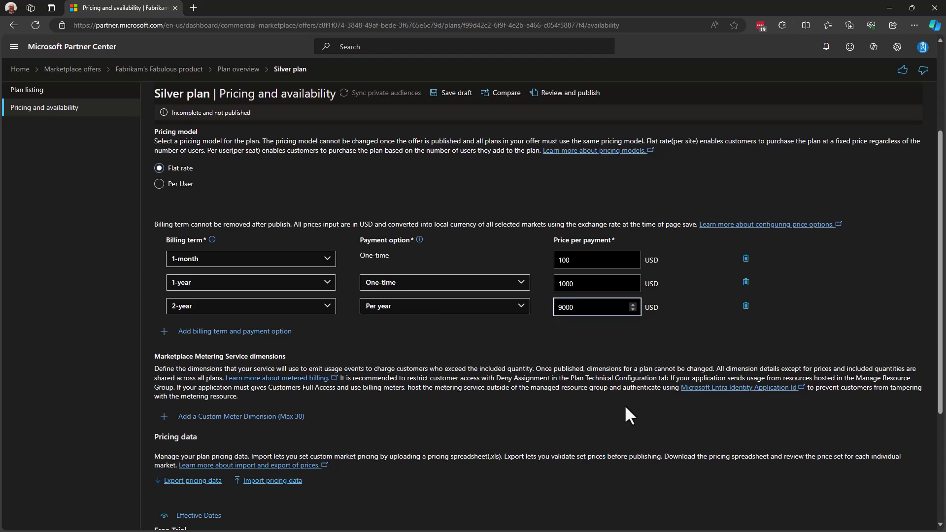
key("BackSpace")
left_click(745, 306)
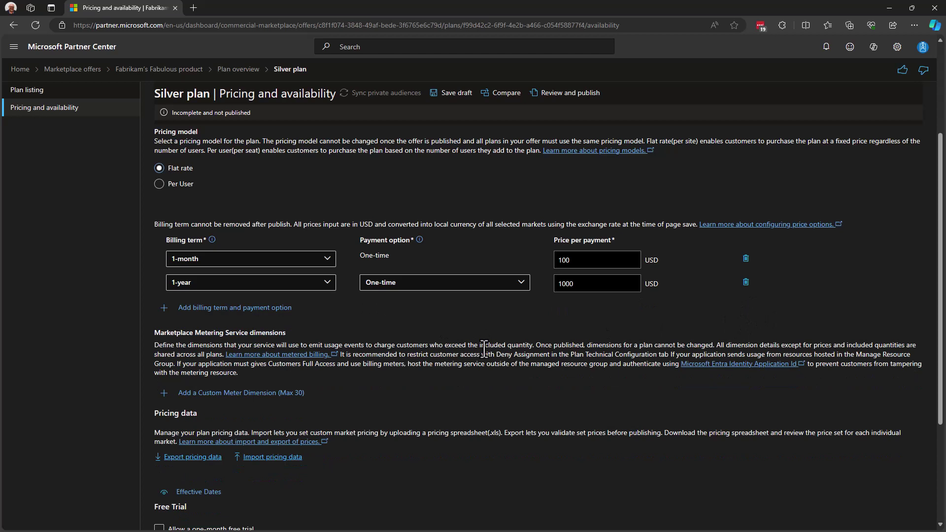
scroll(418, 340, "down", 2)
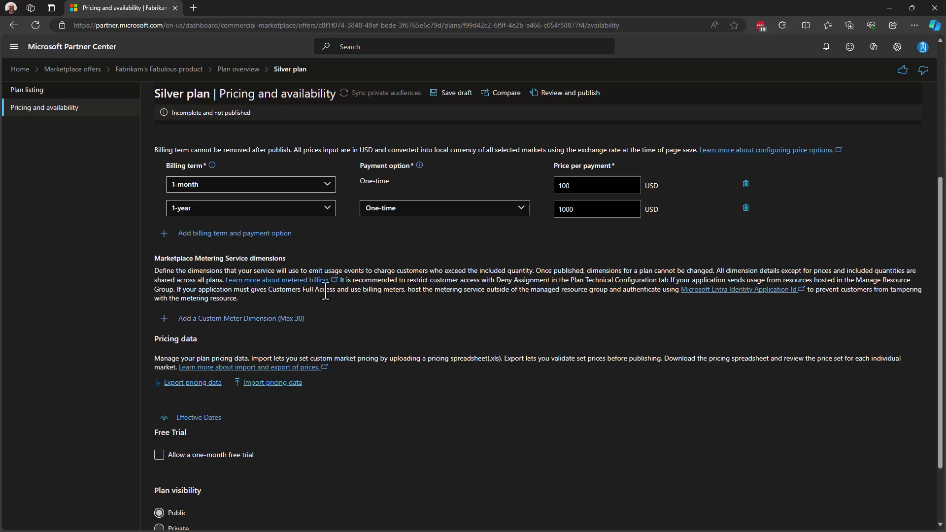
scroll(374, 323, "down", 2)
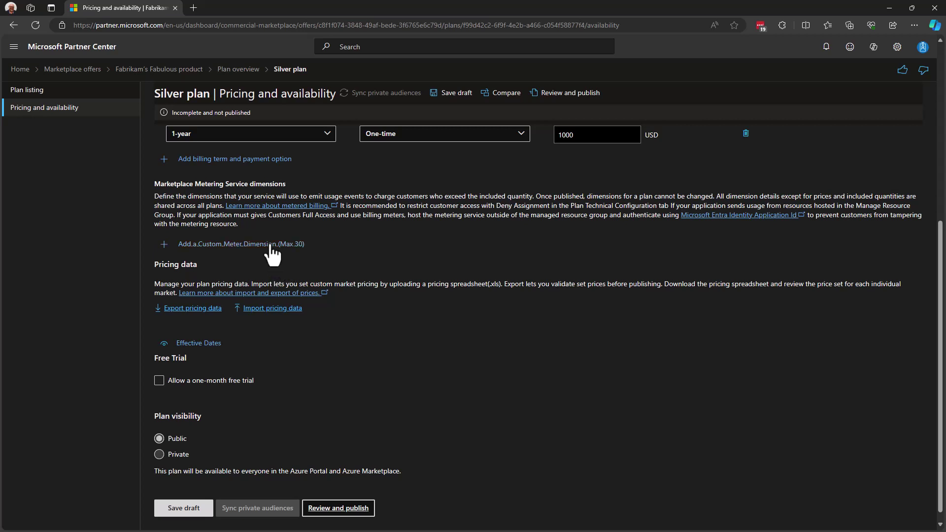
Add a custom meter dimension with ID sms-id, name 'SMS message' and unit 'per SMS'
left_click(271, 244)
left_click(237, 302)
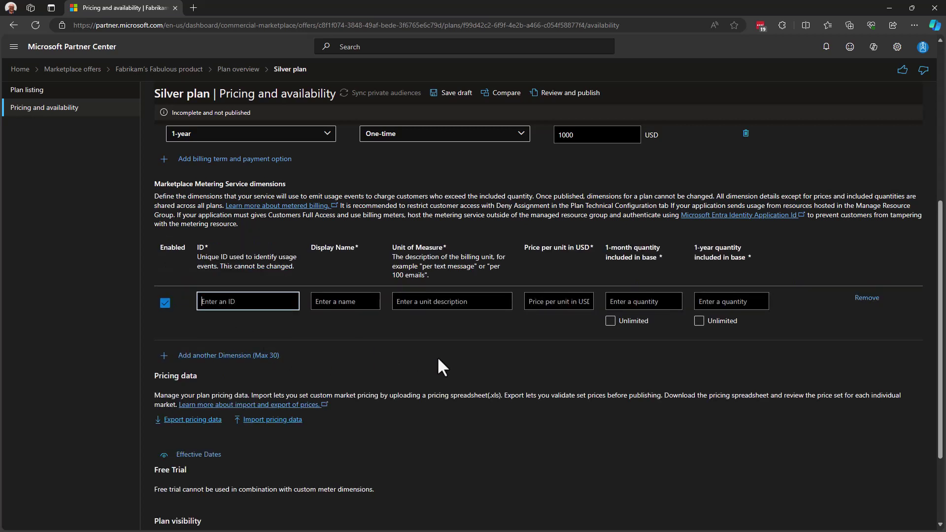
type("sms-id")
key("Tab")
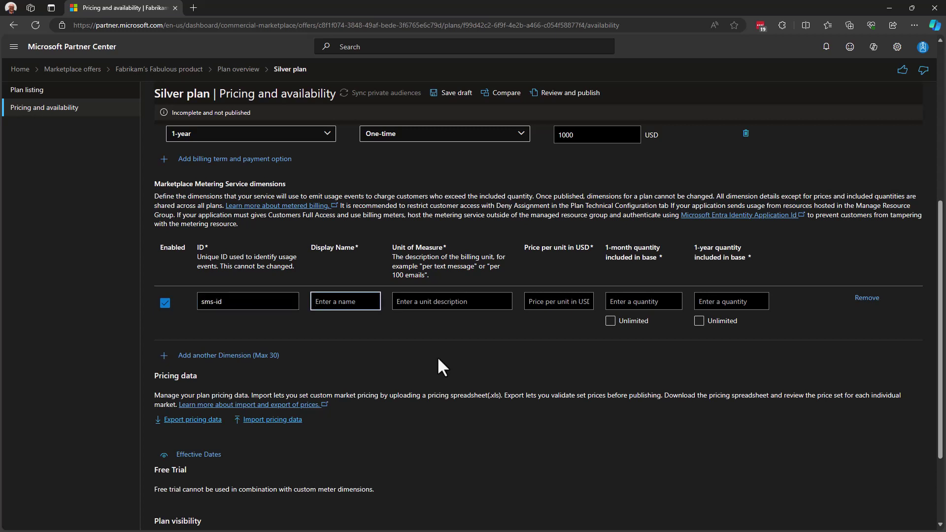
type("SMS message")
key("Tab")
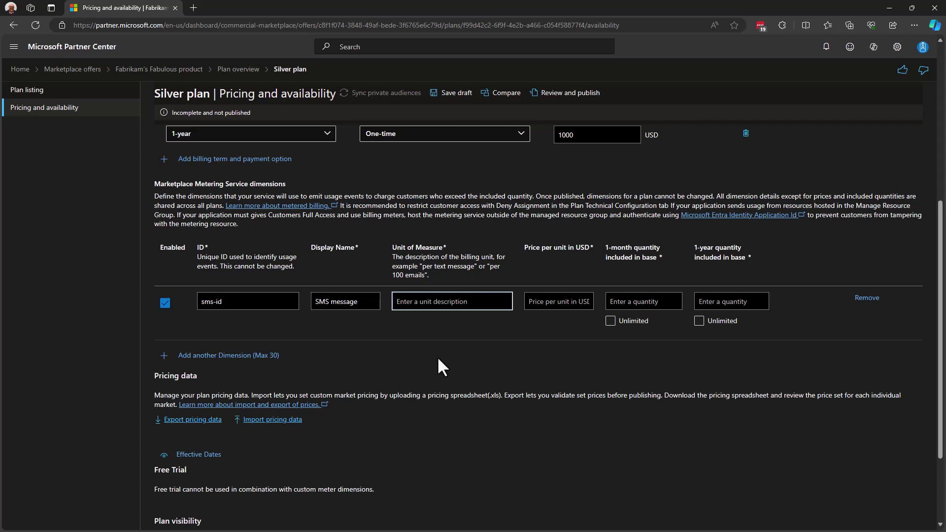
type("per SMS")
Price the dimension at 0.01 USD, including 5000 monthly and 50000 yearly
left_click(543, 303)
type("0.01")
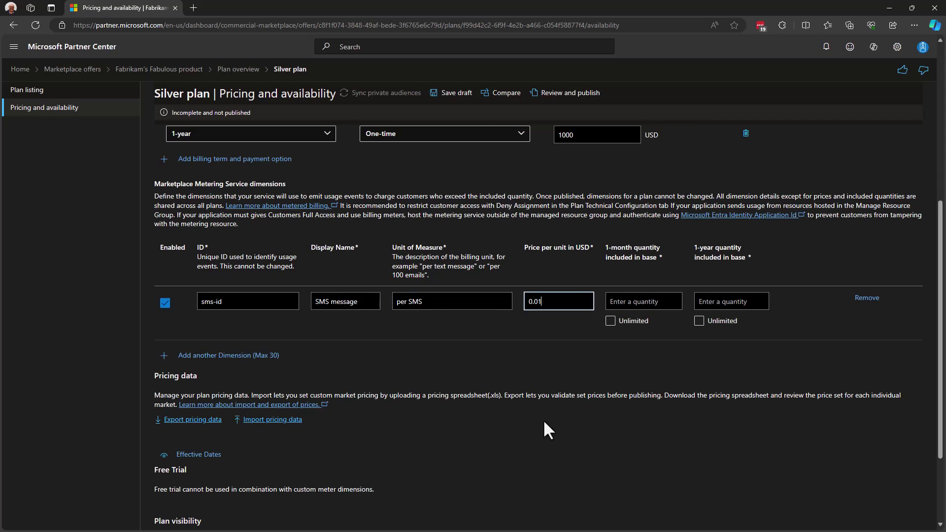
key("Tab")
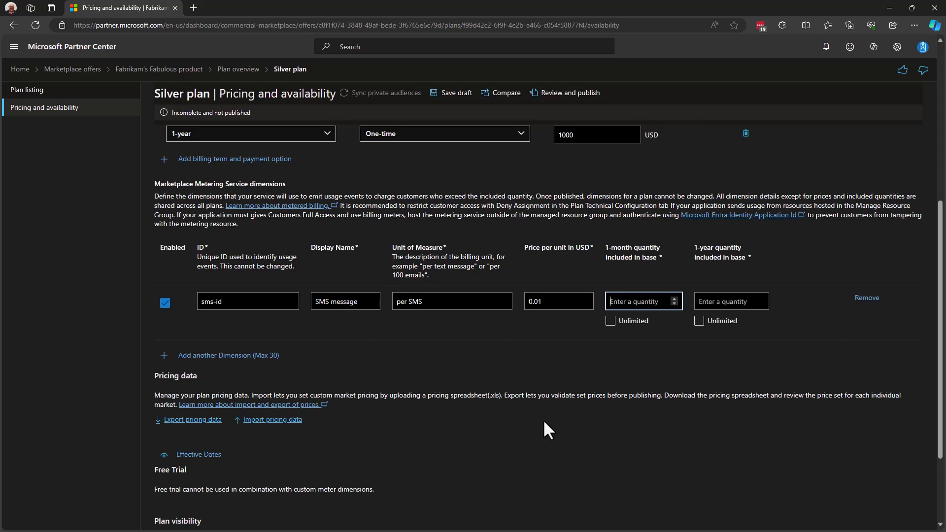
type("50000")
key("Tab")
key("Tab")
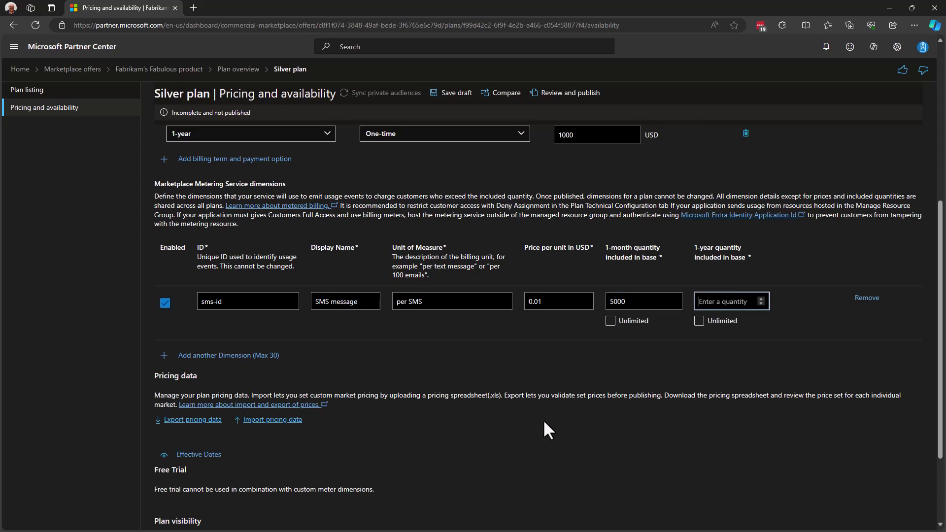
type("50000")
left_click(700, 322)
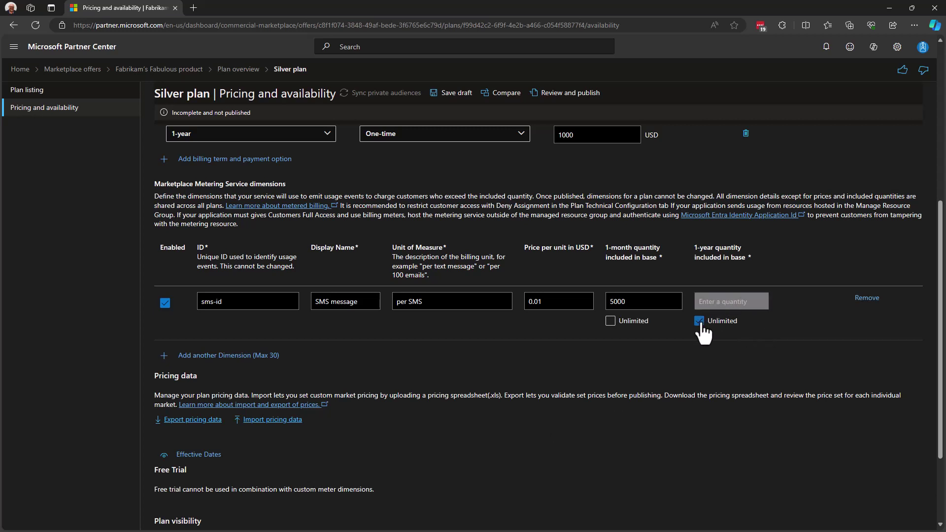
left_click(699, 321)
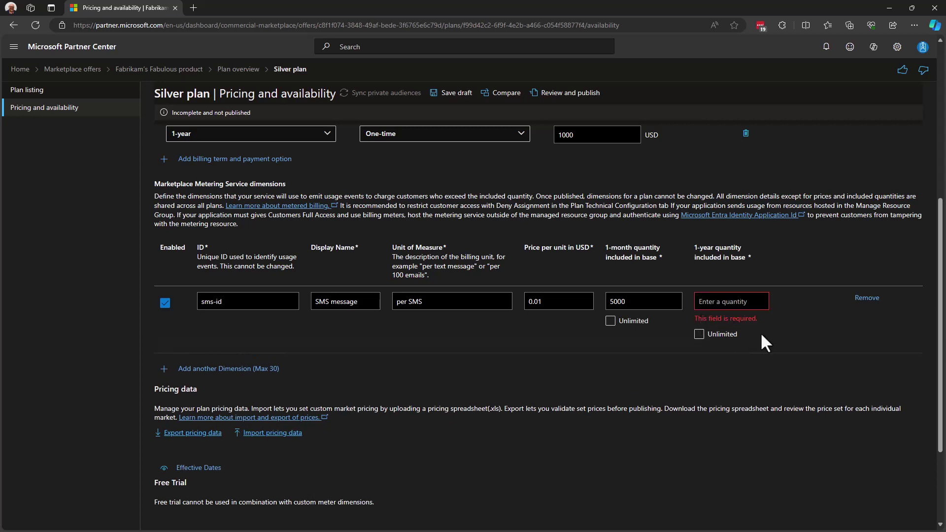
type("50000")
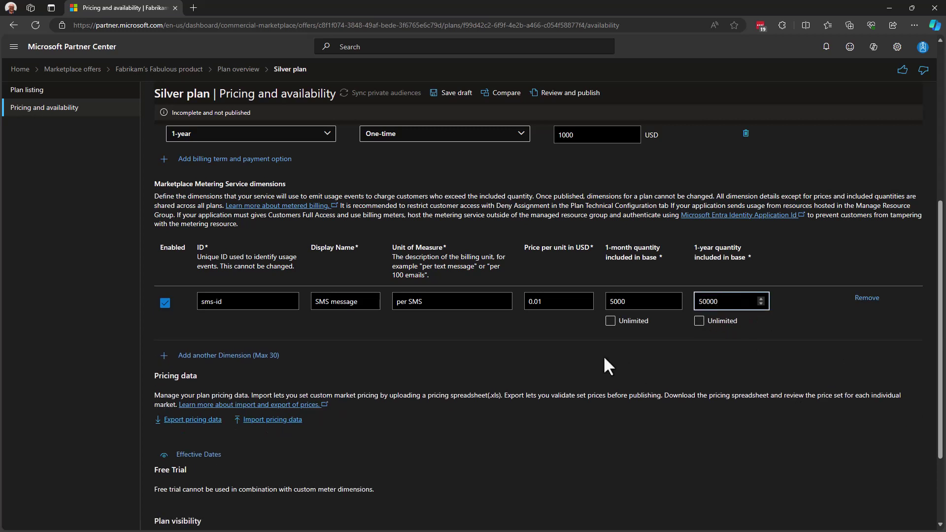
left_click(537, 357)
scroll(444, 368, "down", 3)
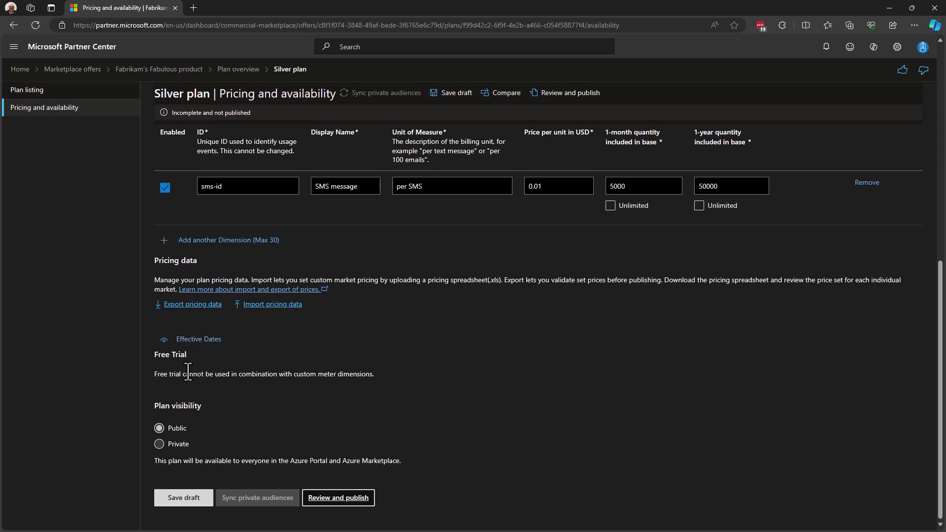
Disable the sms-id meter dimension and tick Allow a one-month free trial
left_click_drag(182, 374, 348, 378)
left_click(250, 369)
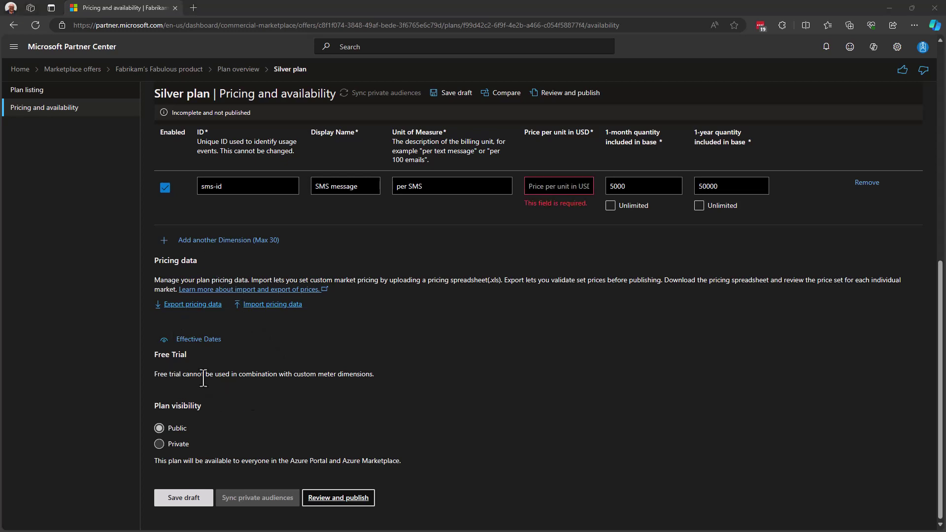
left_click(165, 188)
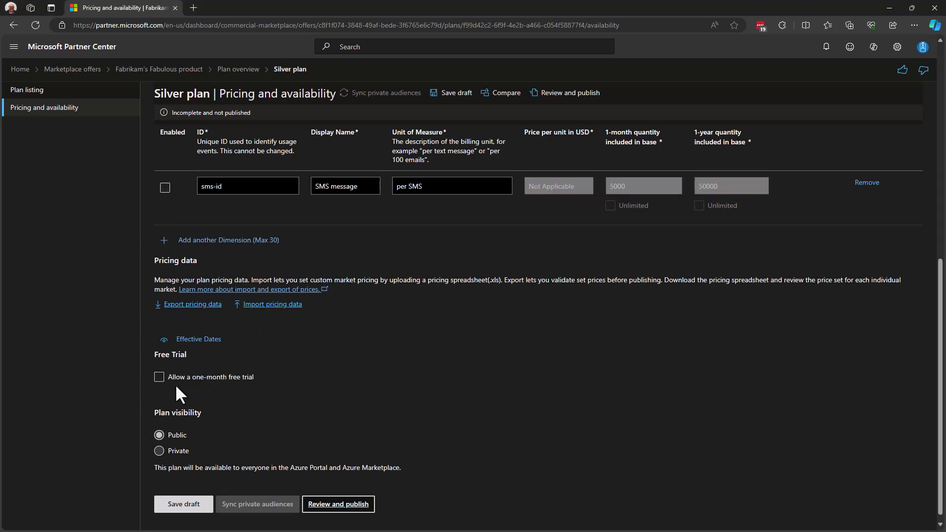
left_click(159, 377)
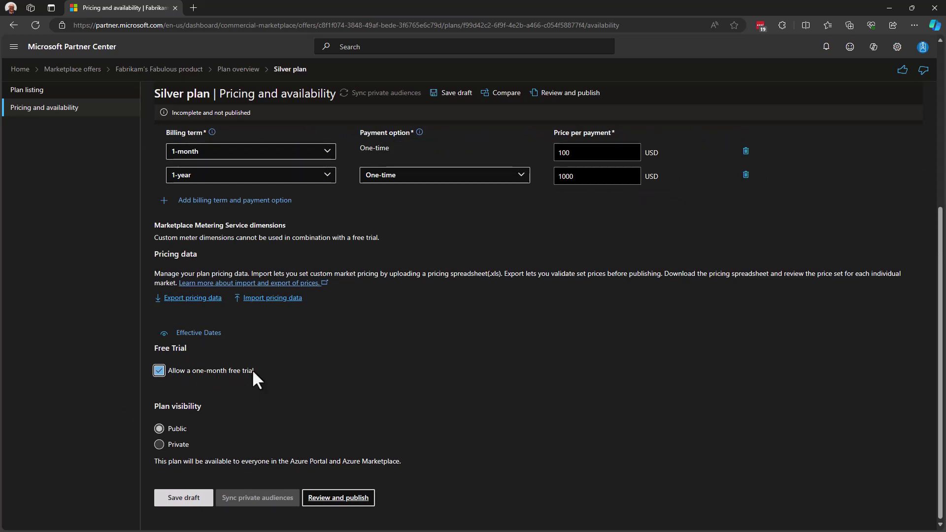
Re-enable the sms-id dimension and set its price to 0.01 USD per SMS
left_click(159, 371)
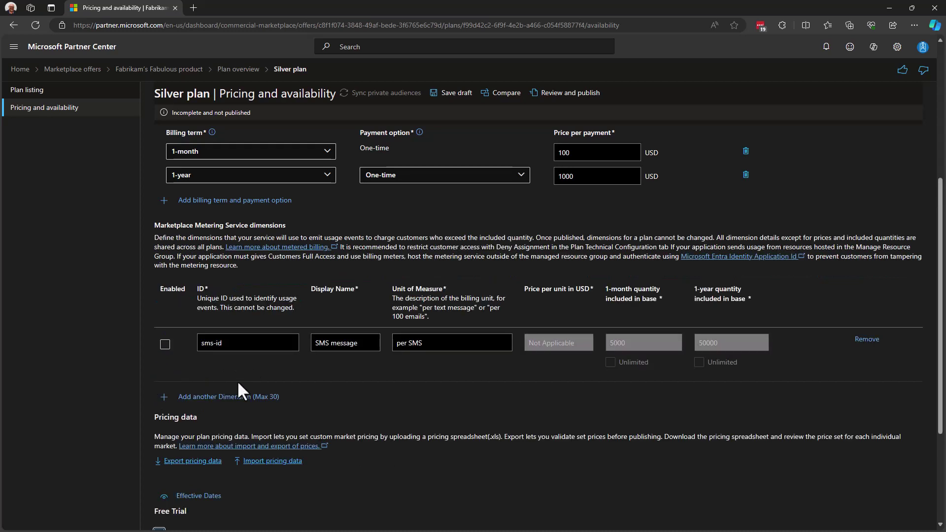
left_click(165, 345)
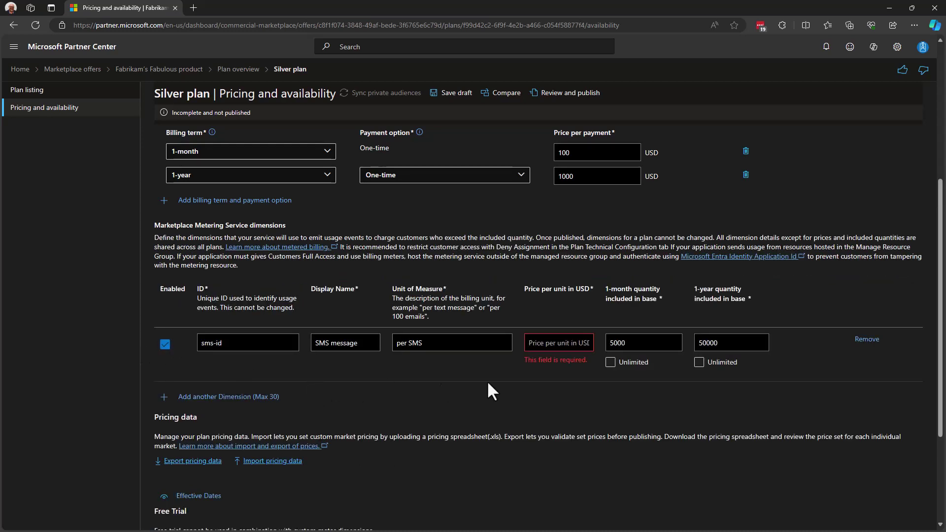
left_click(536, 342)
type("0.01")
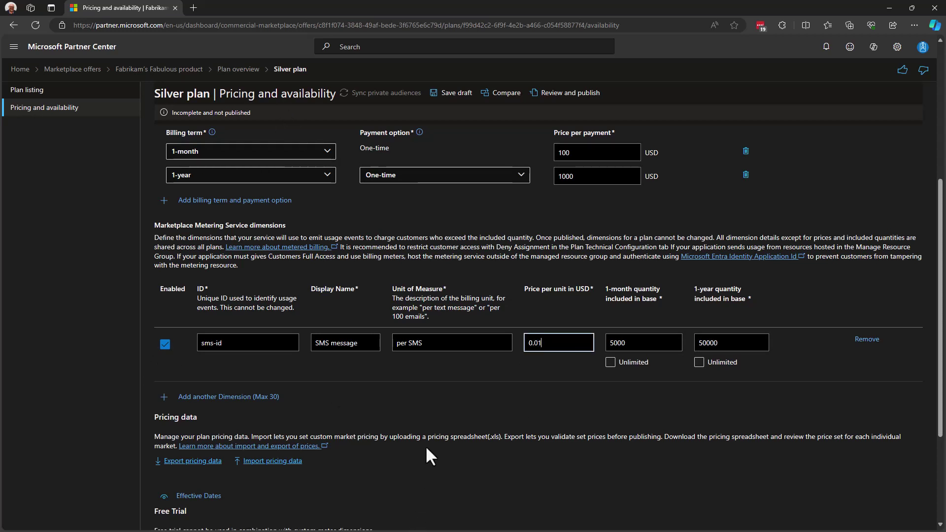
left_click(426, 444)
scroll(426, 443, "down", 3)
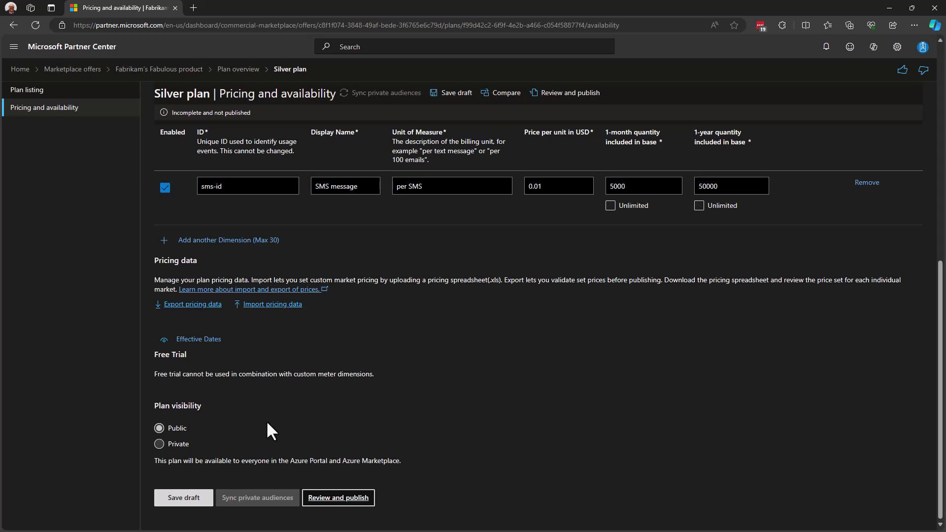
Try Private visibility with its tenant ID field, revert to Public, and save the draft
left_click(159, 446)
scroll(364, 439, "down", 3)
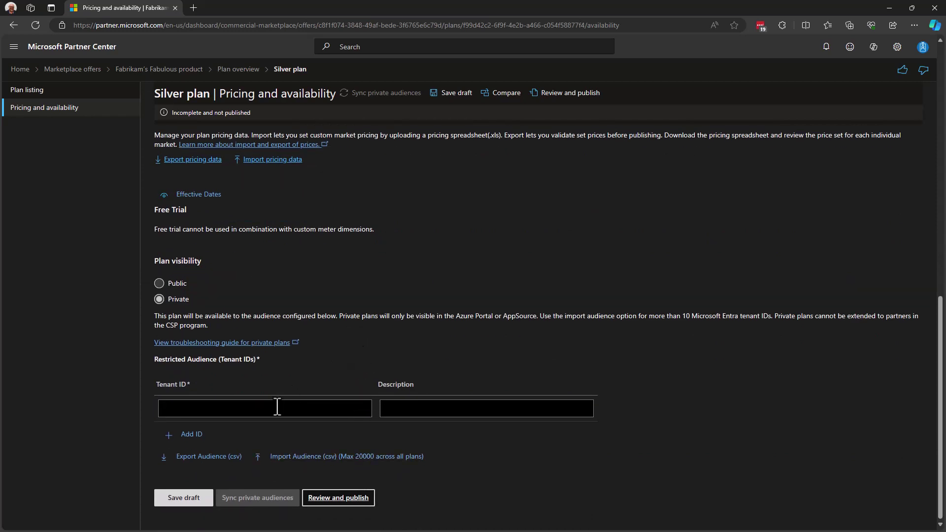
left_click(260, 408)
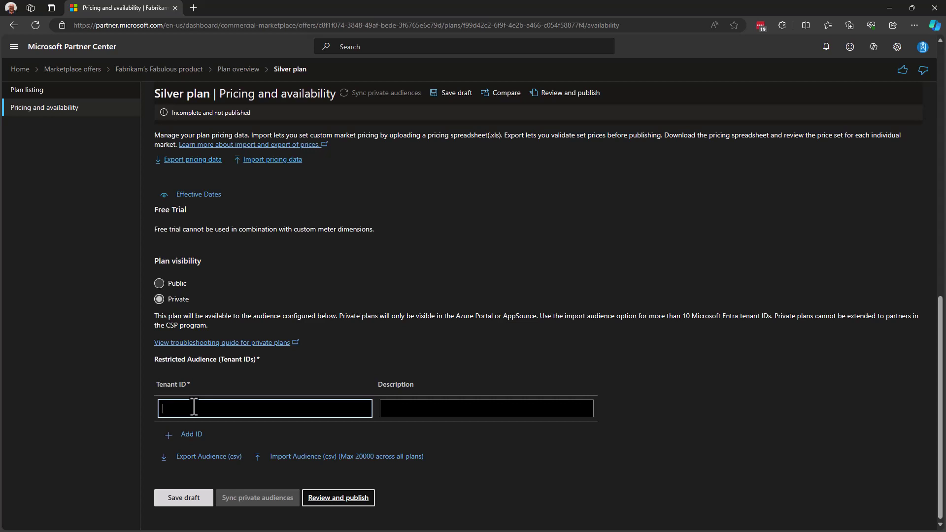
left_click(193, 407)
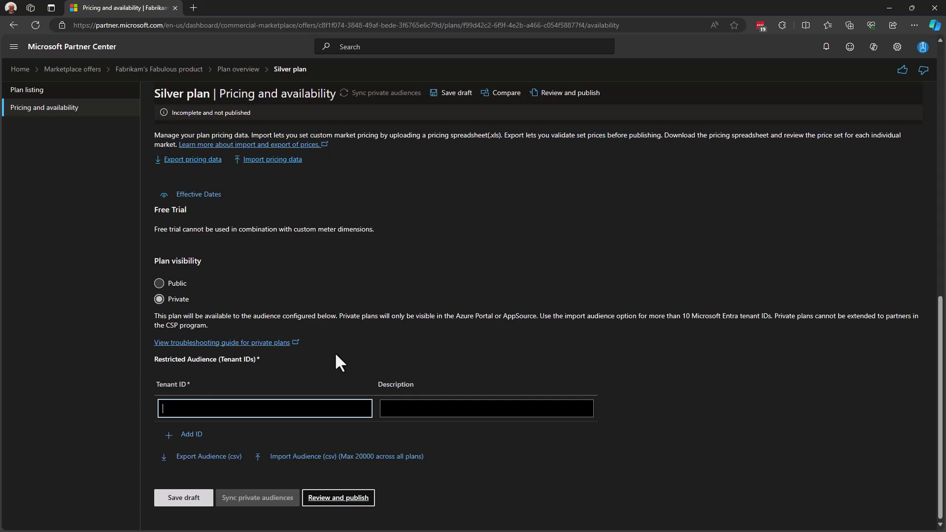
left_click(159, 284)
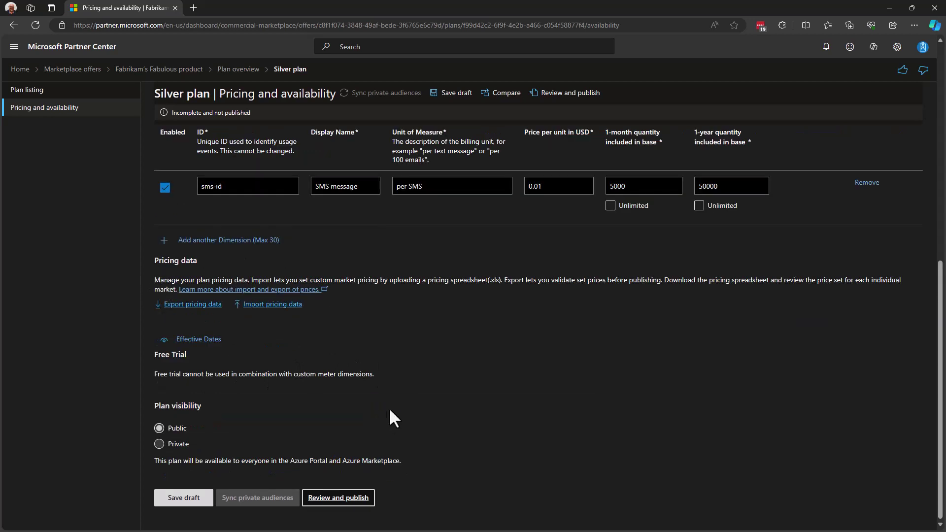
left_click(193, 494)
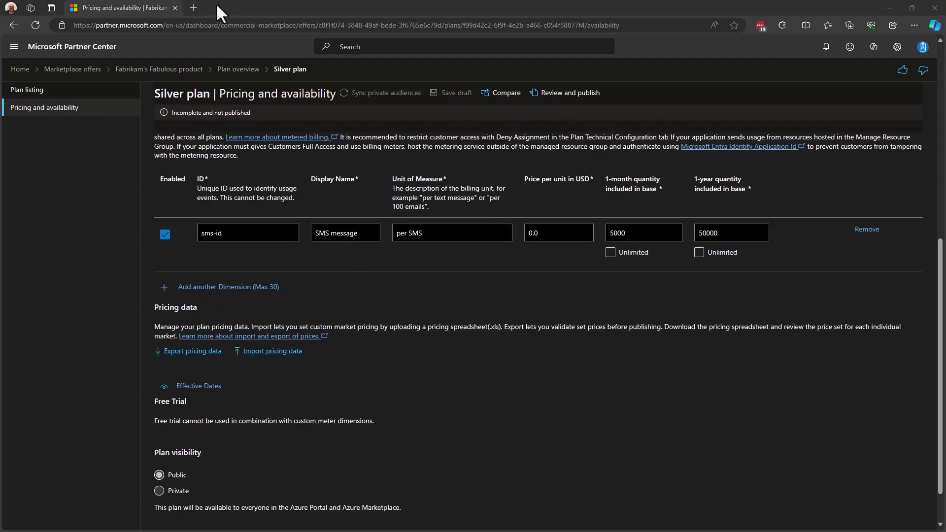
Return to the Plan overview, then open and cancel a new plan without creating it
left_click(241, 69)
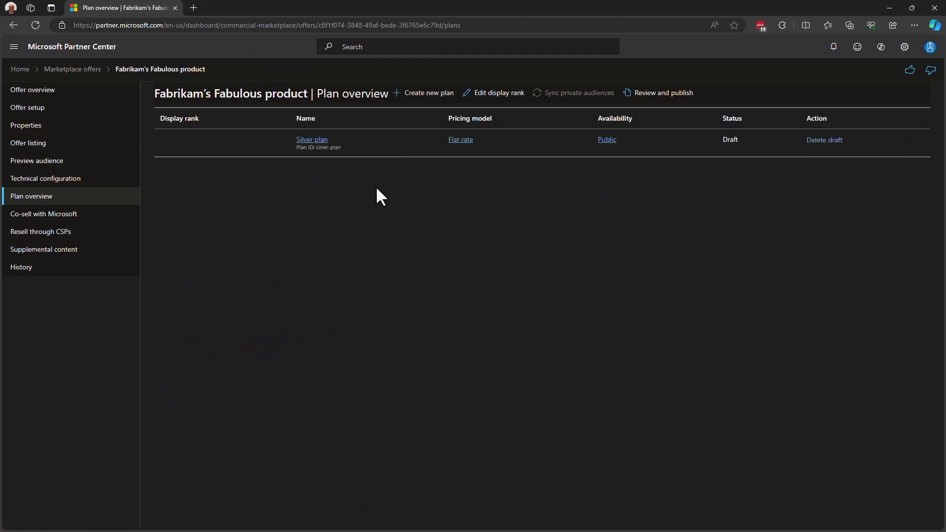
left_click(435, 103)
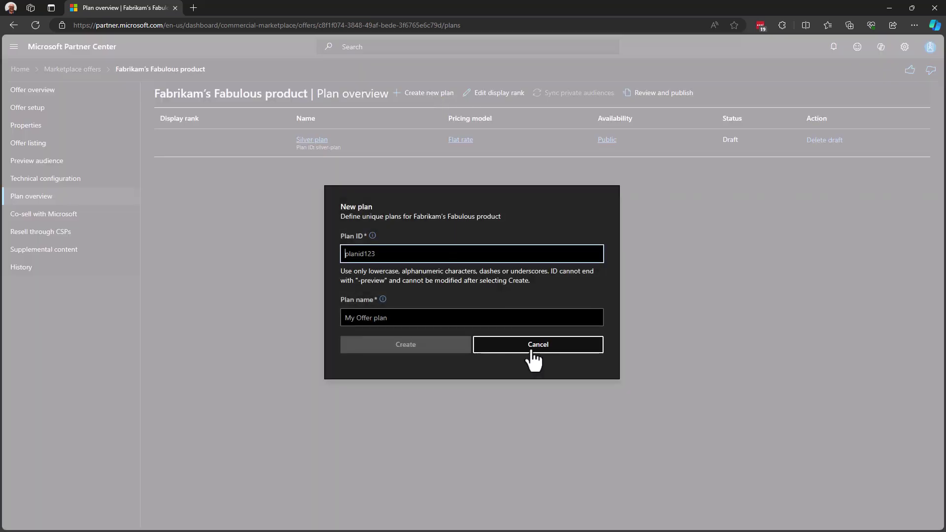
left_click(532, 351)
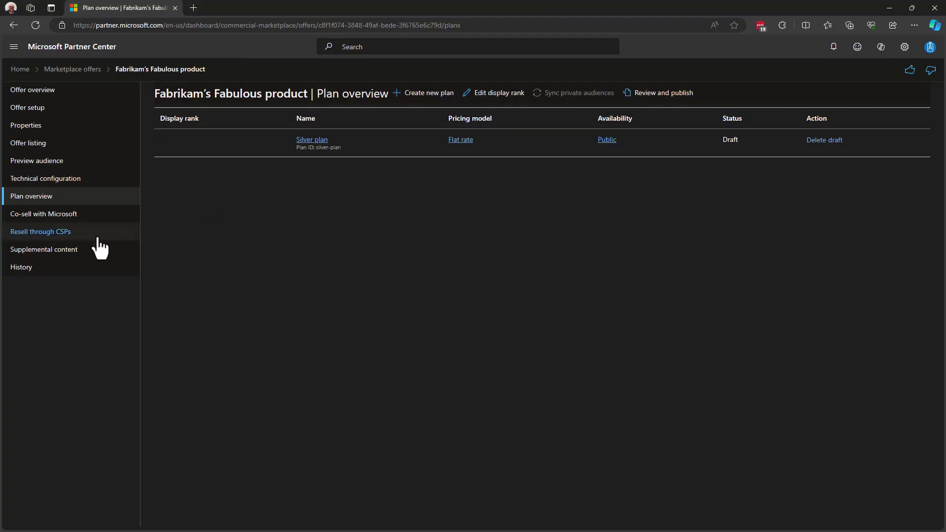
In Supplemental content, mark the solution fully hosted in Azure, agree, and answer Yes for subscription IDs
left_click(58, 253)
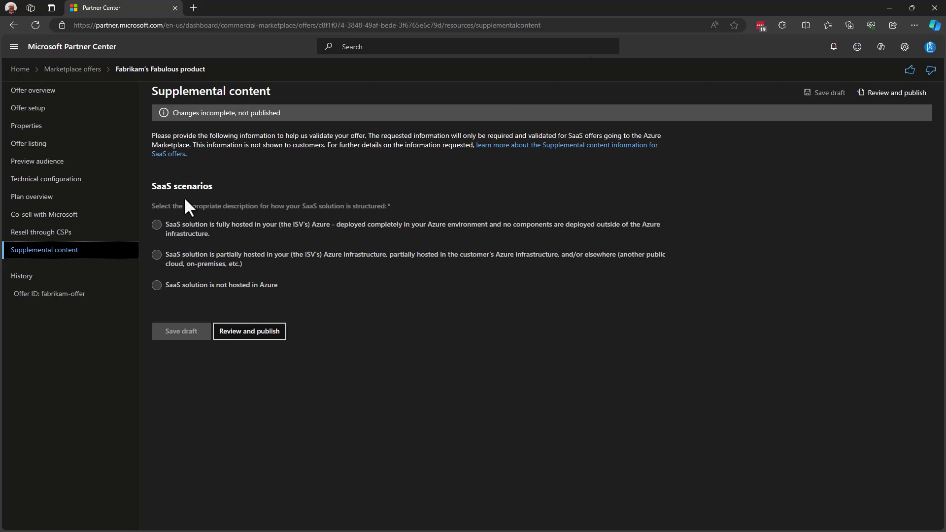
left_click(156, 224)
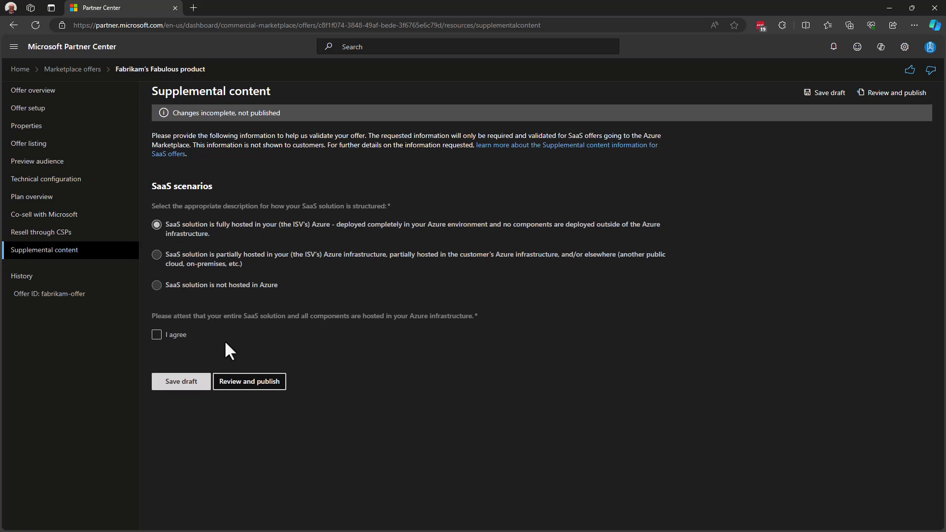
left_click(157, 335)
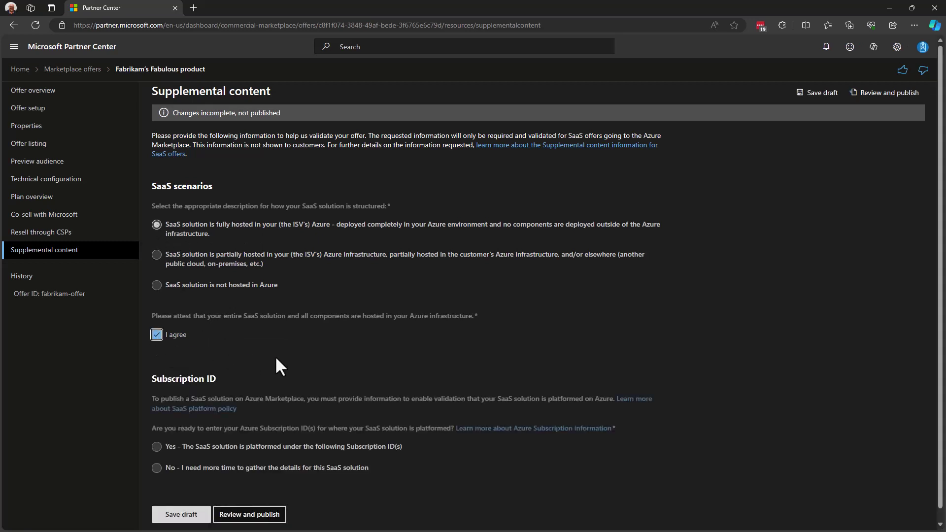
scroll(274, 348, "down", 1)
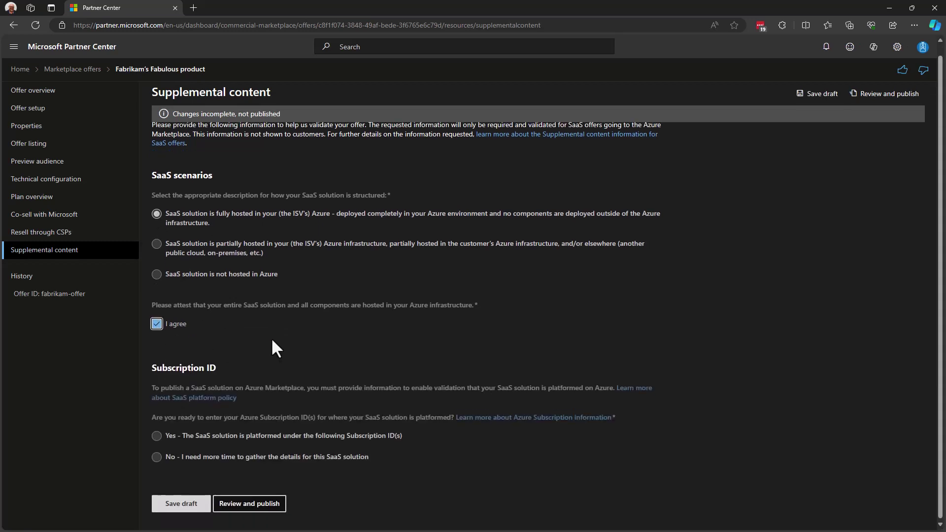
left_click(156, 436)
scroll(279, 379, "down", 2)
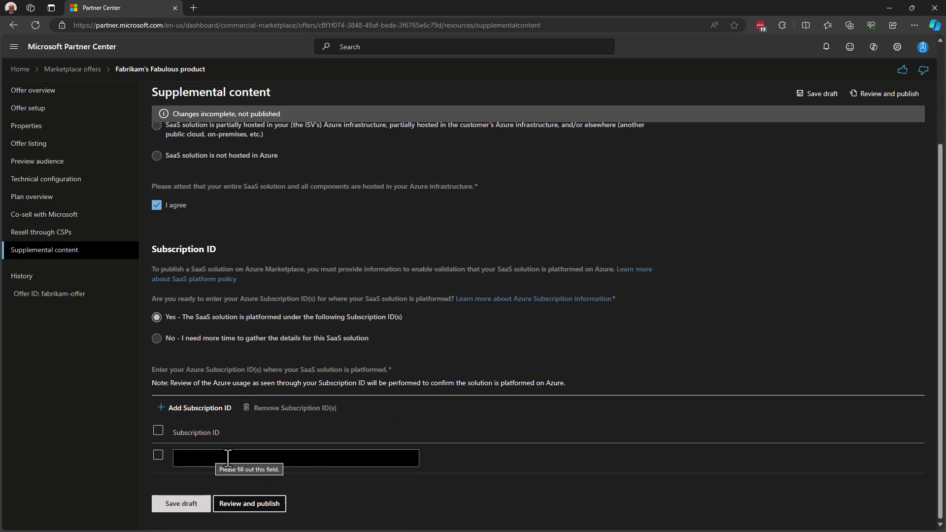
scroll(228, 458, "up", 3)
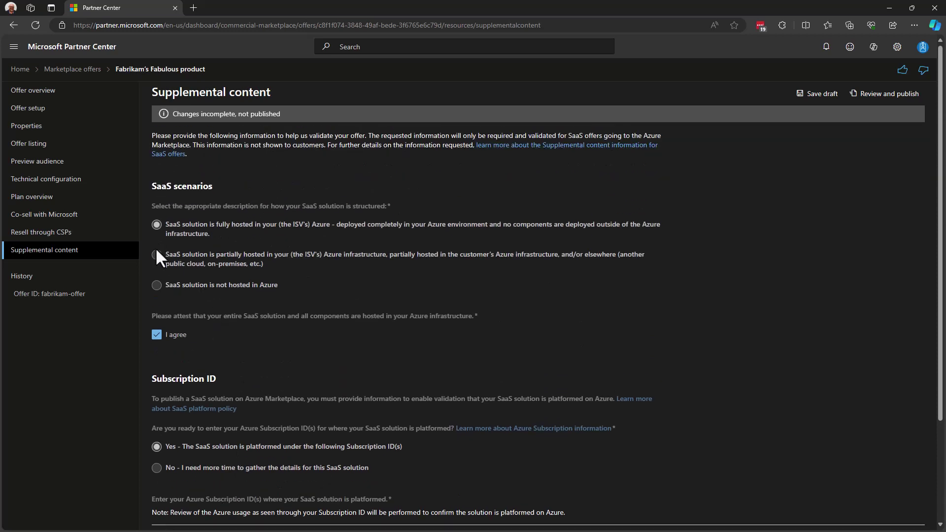
Switch the hosting scenario to SaaS solution partially hosted in Azure
left_click(157, 254)
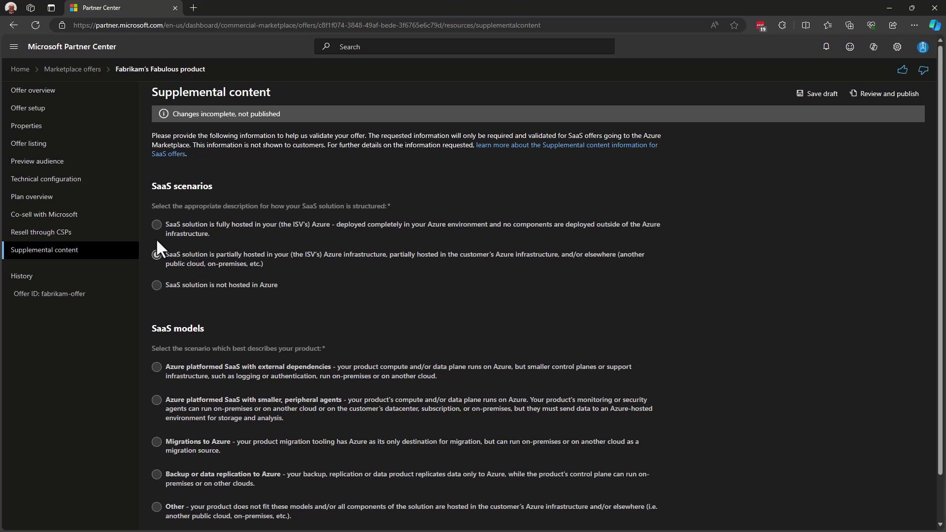
scroll(306, 329, "down", 1)
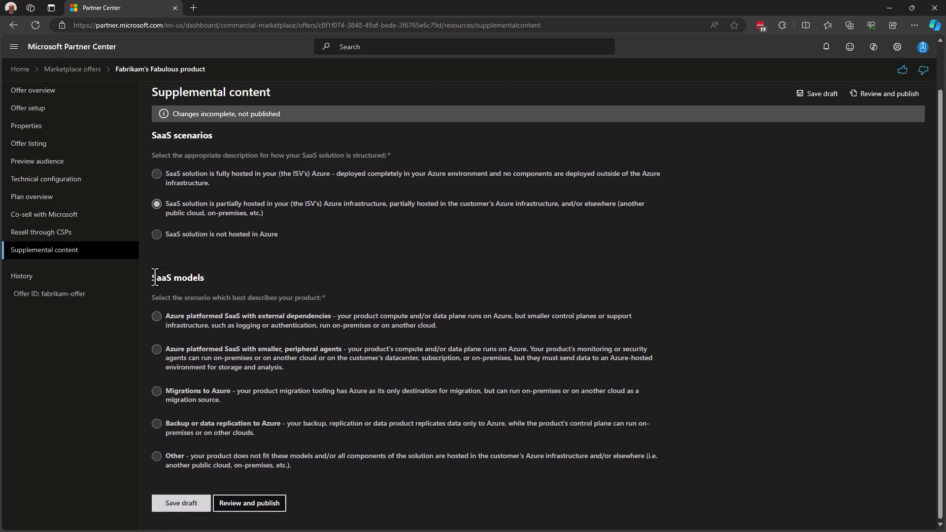
left_click_drag(153, 277, 193, 277)
left_click(192, 277)
Choose Azure platformed SaaS with external dependencies and agree that Azure consumption grows fastest
left_click(153, 315)
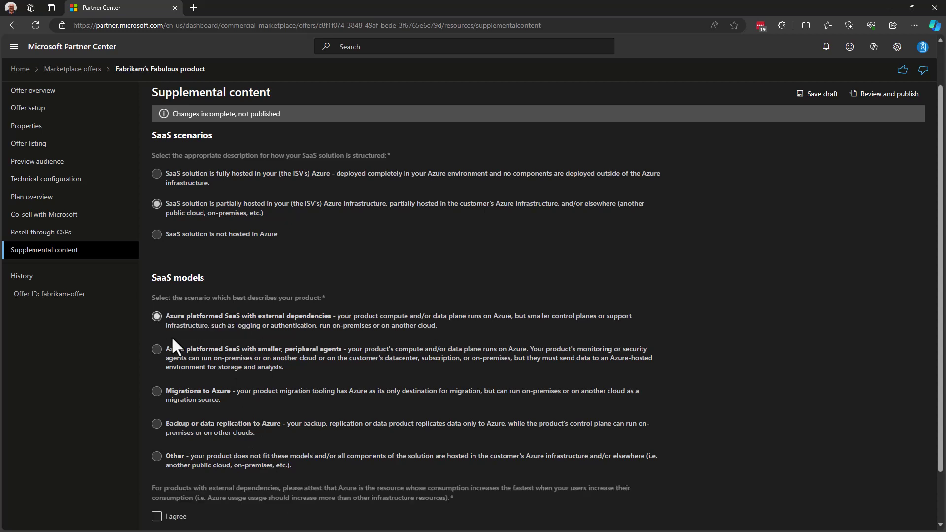
scroll(239, 382, "down", 1)
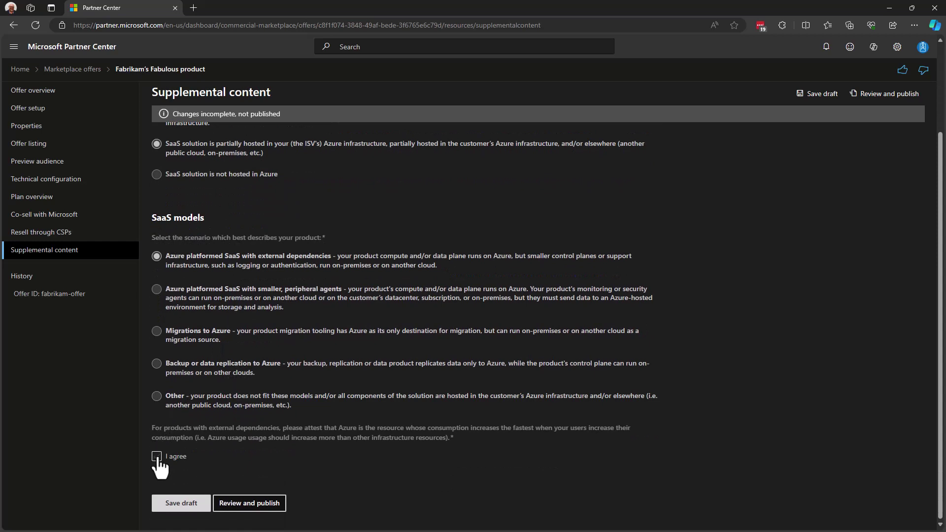
left_click(157, 456)
scroll(305, 454, "down", 2)
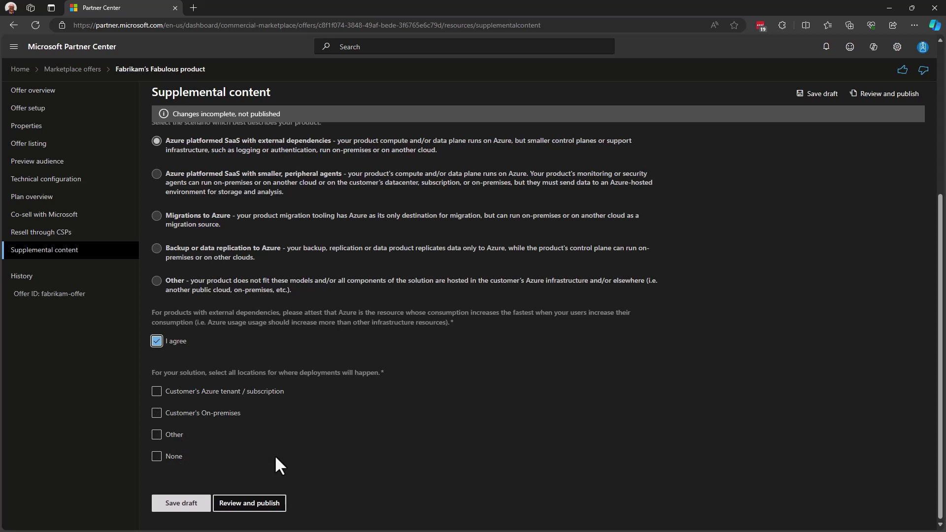
scroll(275, 459, "up", 4)
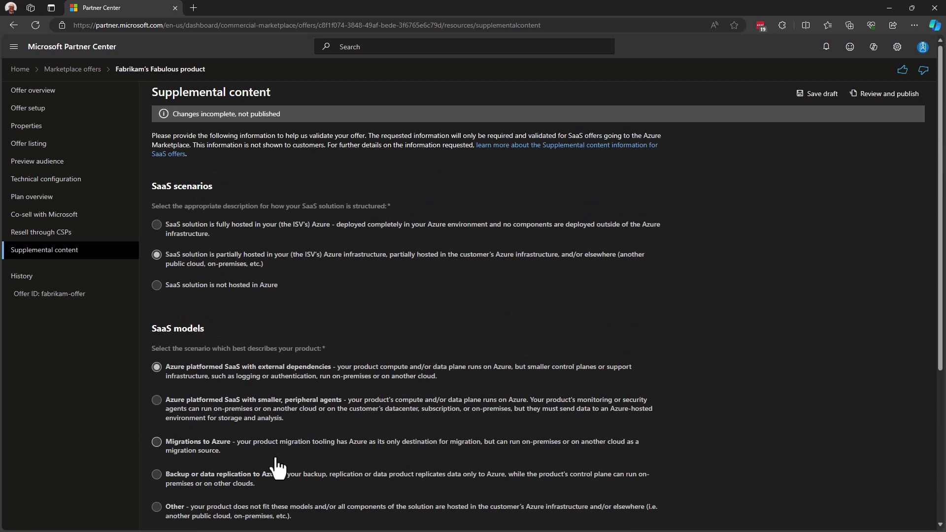
Select 'SaaS solution is not hosted in Azure' to reveal the Product documentation upload area
left_click(156, 285)
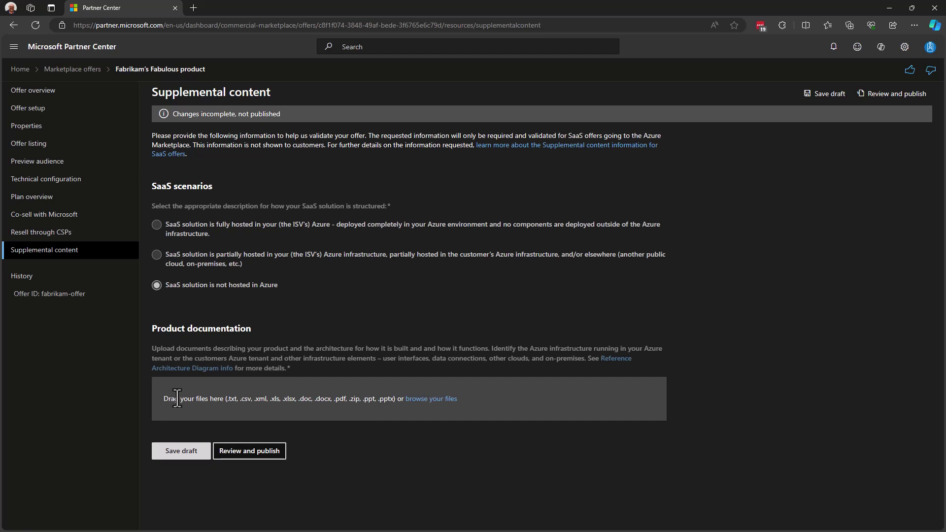
Set fully hosted, answer No for subscription IDs with reason 'Don't have it', and save the draft
left_click(157, 224)
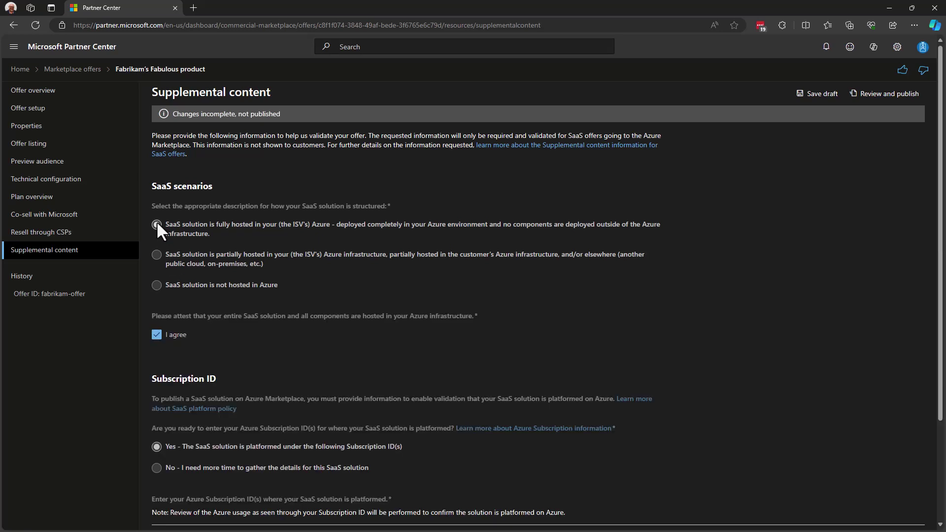
left_click(156, 468)
scroll(394, 465, "down", 1)
scroll(394, 465, "down", 1)
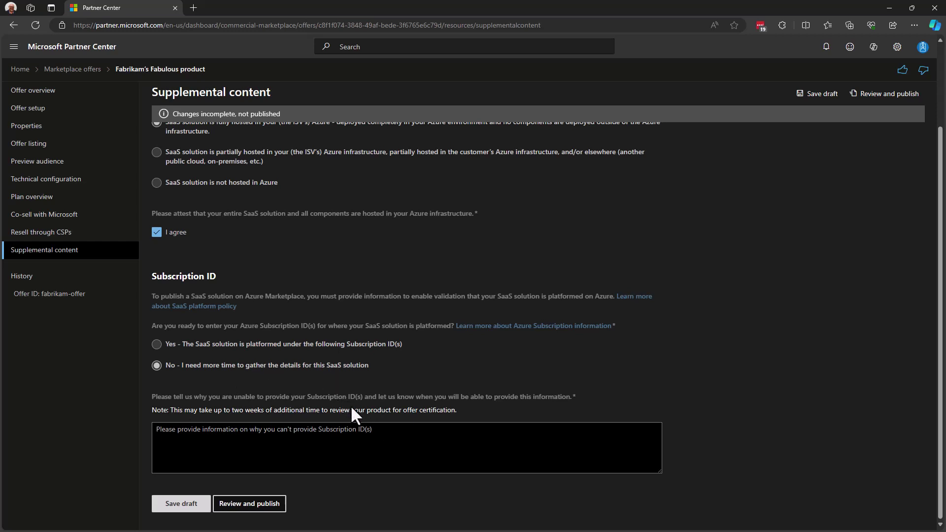
left_click(389, 442)
type("Don't h")
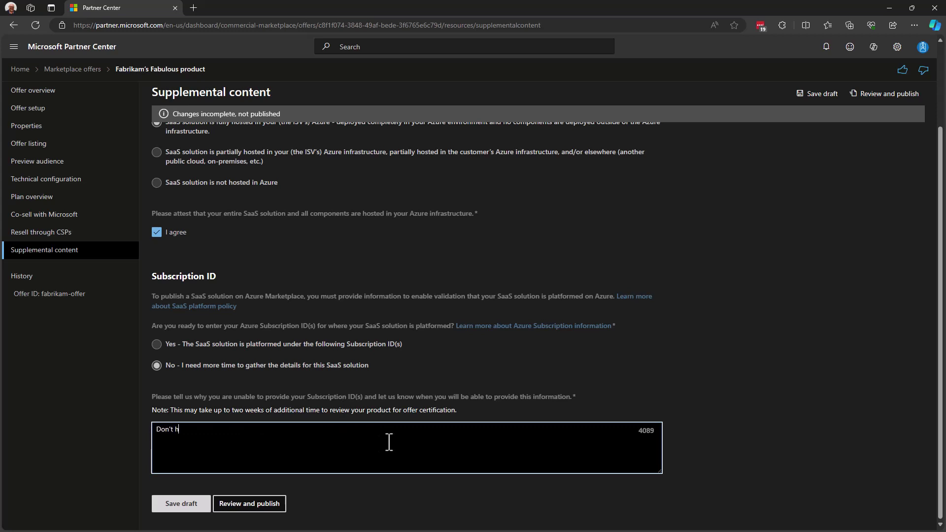
type("ave it")
left_click(199, 508)
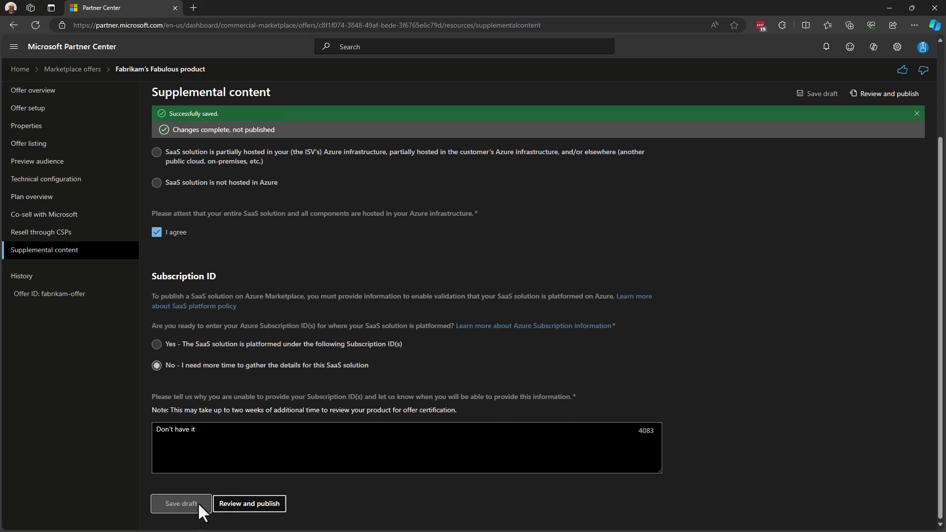